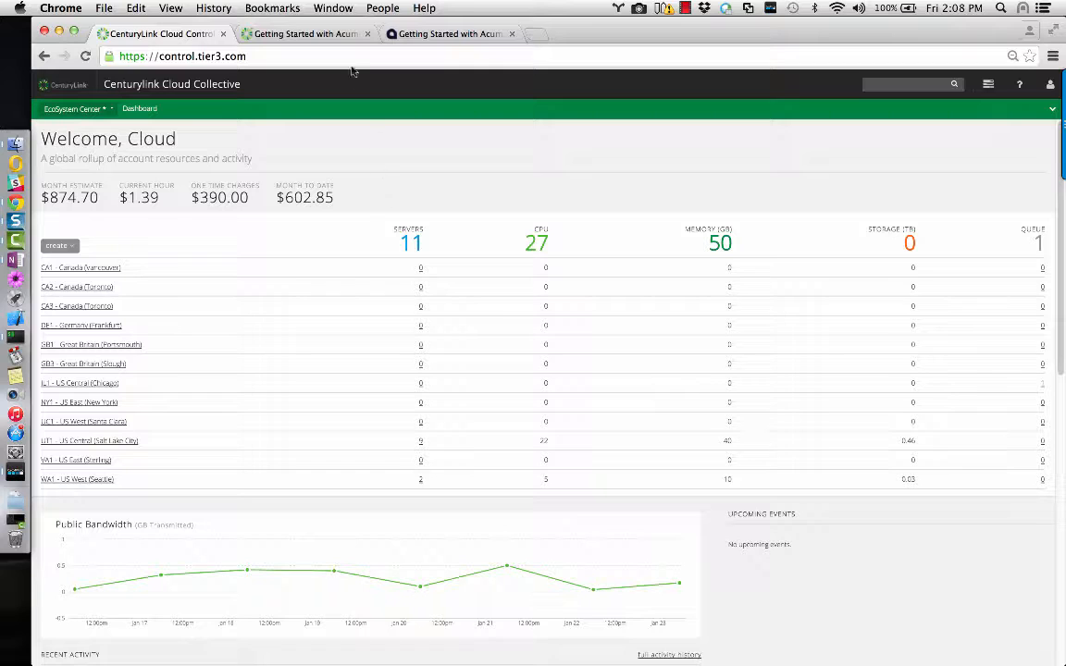
Switch to the 'Getting Started with Acumatica ERP - Blueprint' help article tab.
click(338, 35)
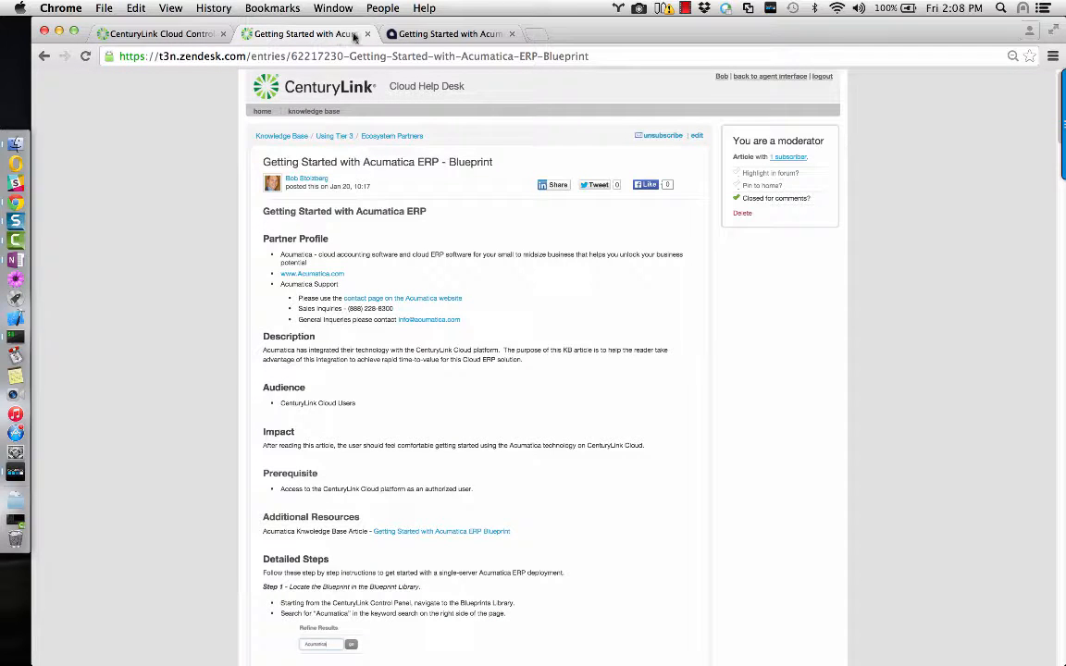
Read the Acumatica developer forum guide and Zendesk blueprint steps, then return to the Control Portal dashboard.
click(431, 36)
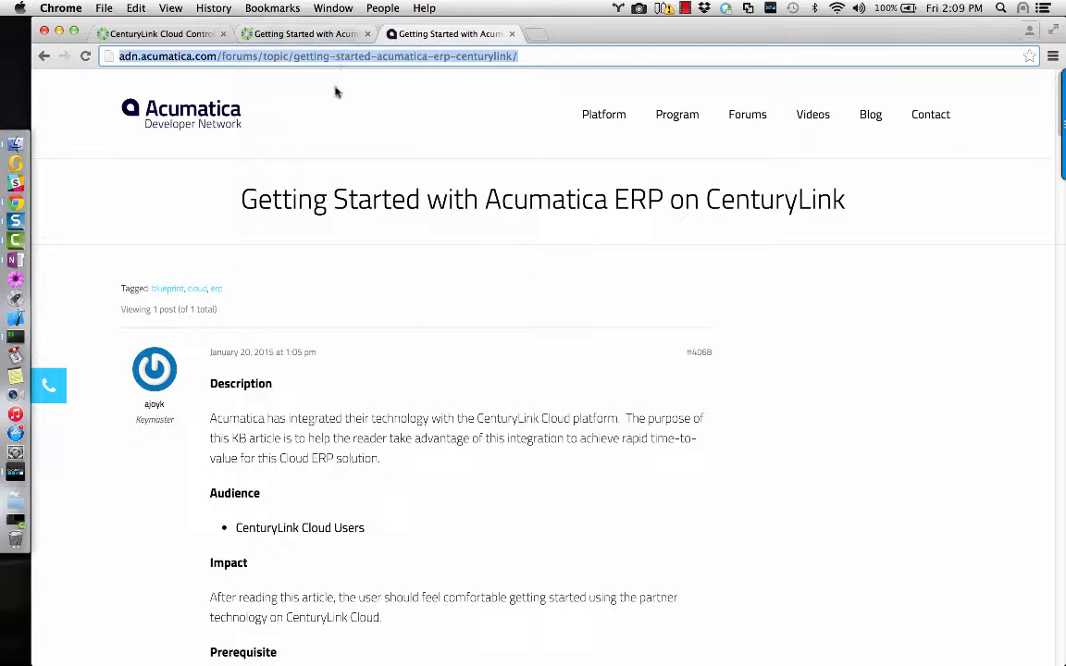
click(287, 33)
scroll(285, 147, down, 15)
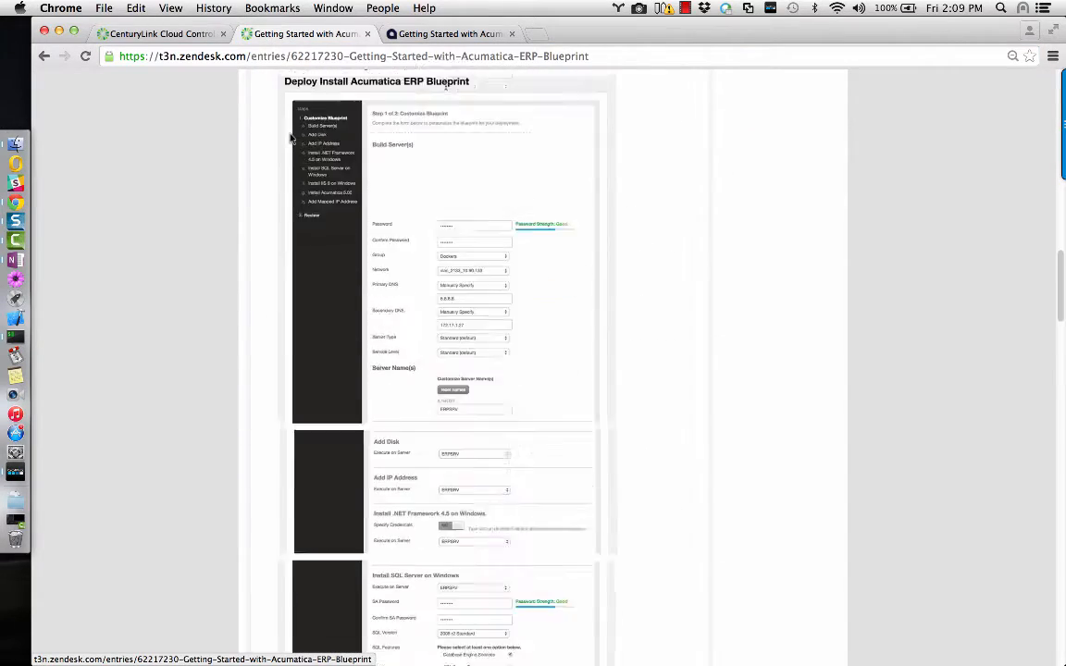
scroll(291, 137, down, 5)
scroll(290, 137, up, 15)
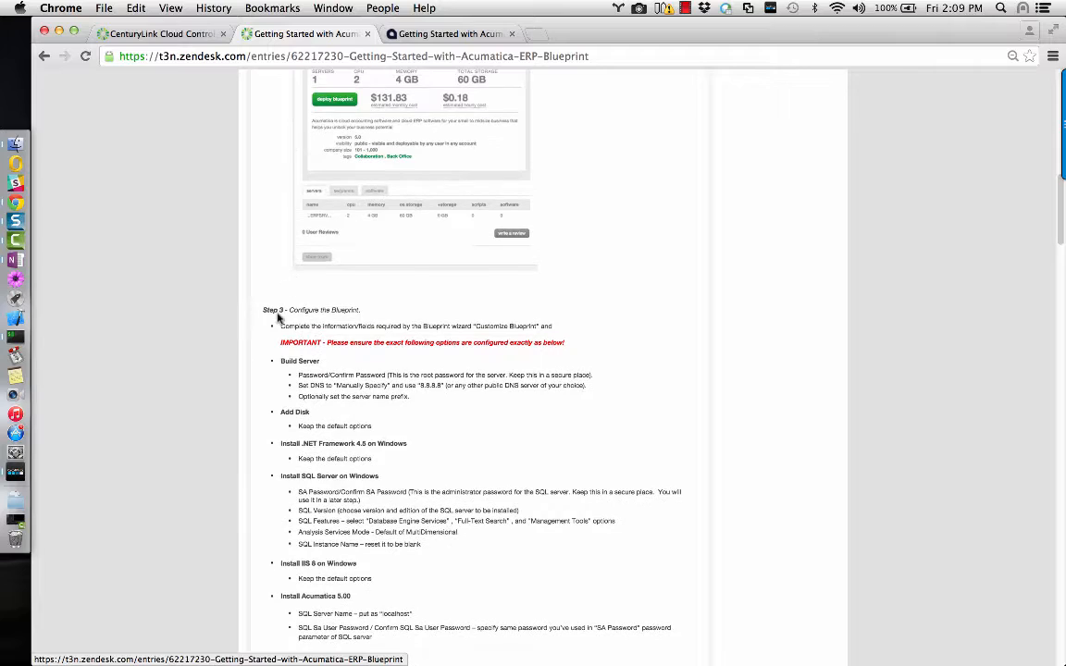
scroll(203, 185, up, 15)
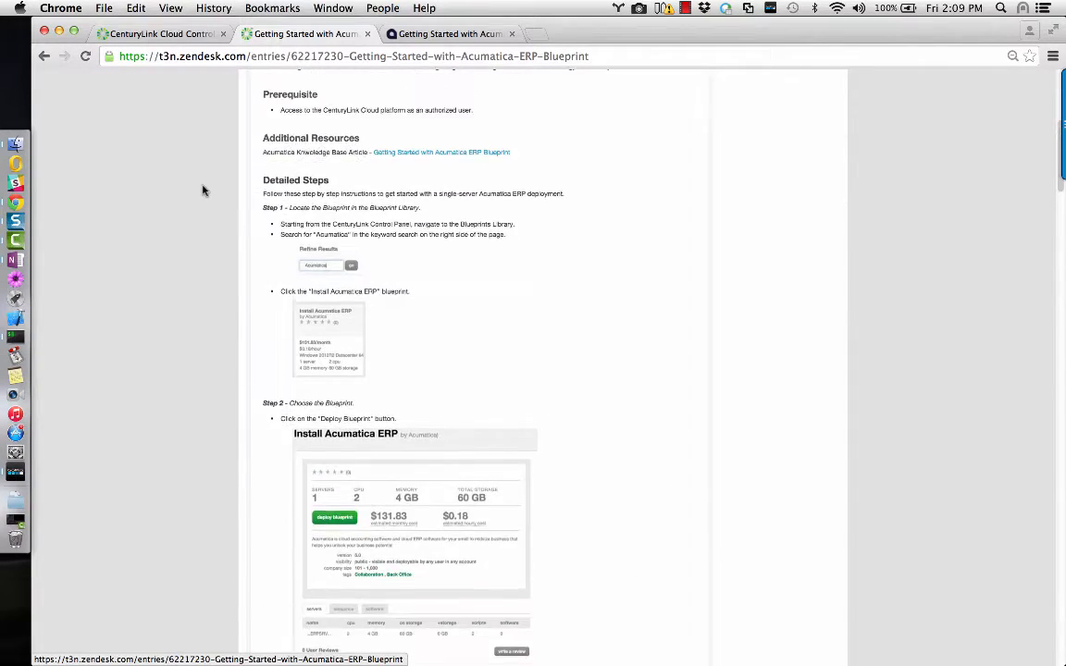
click(154, 33)
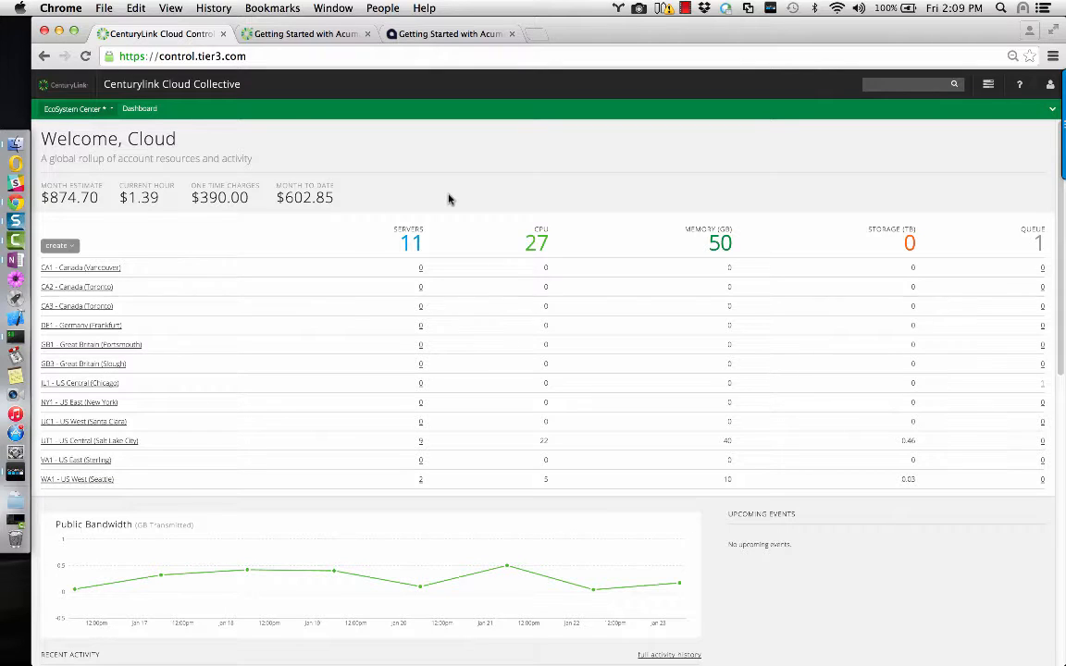
Go to Network > Networks and switch the data center to WA1 - US West (Seattle).
mouse_move(430, 112)
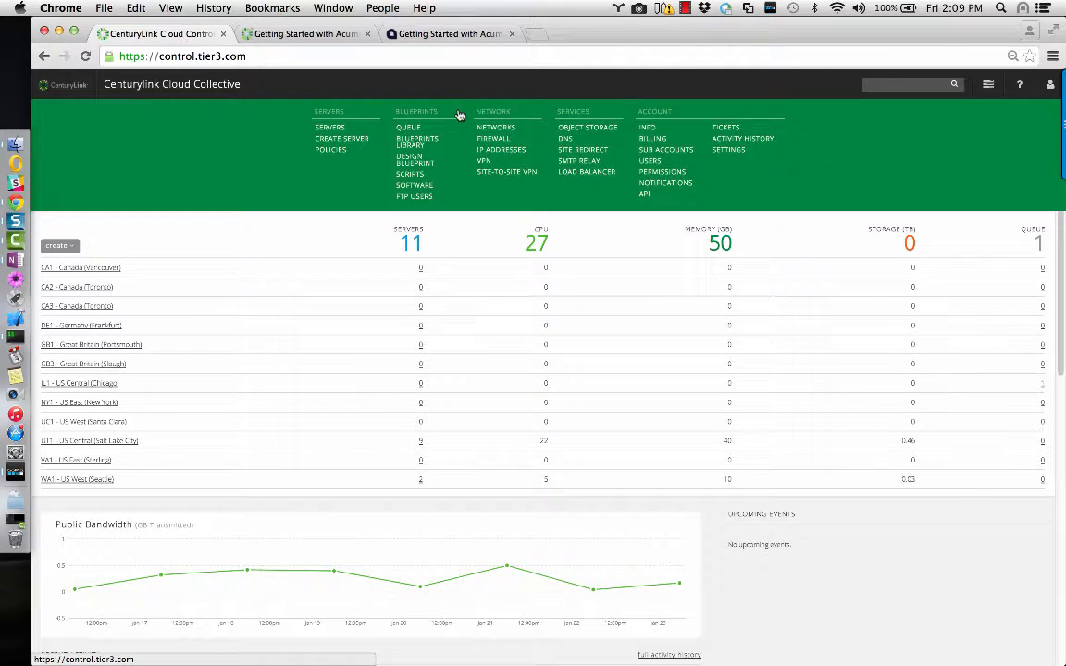
click(491, 134)
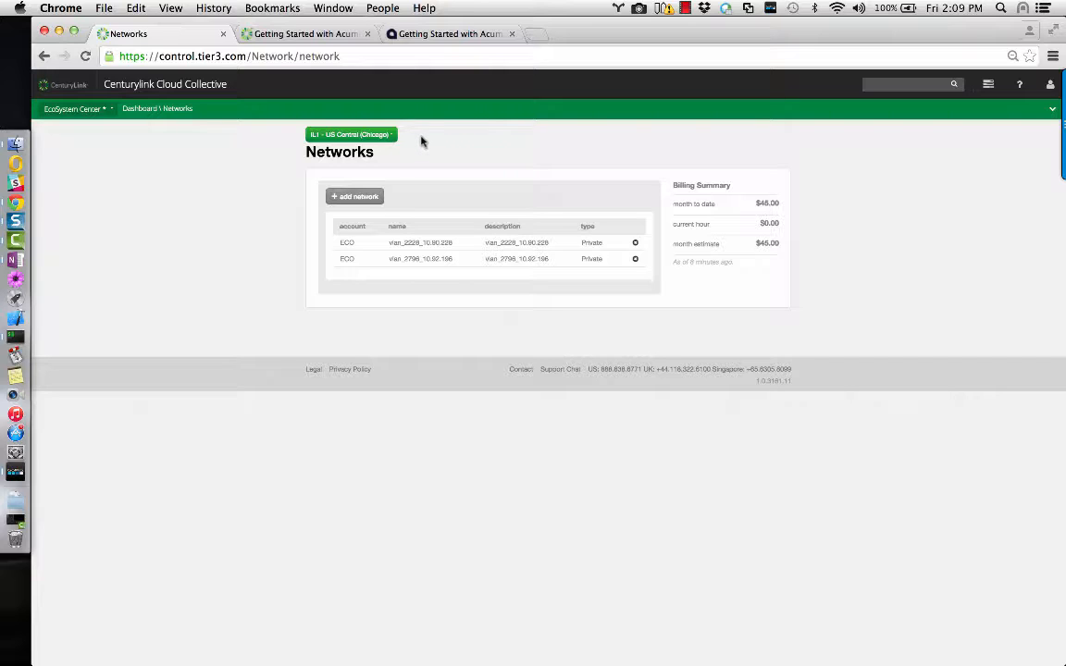
click(453, 112)
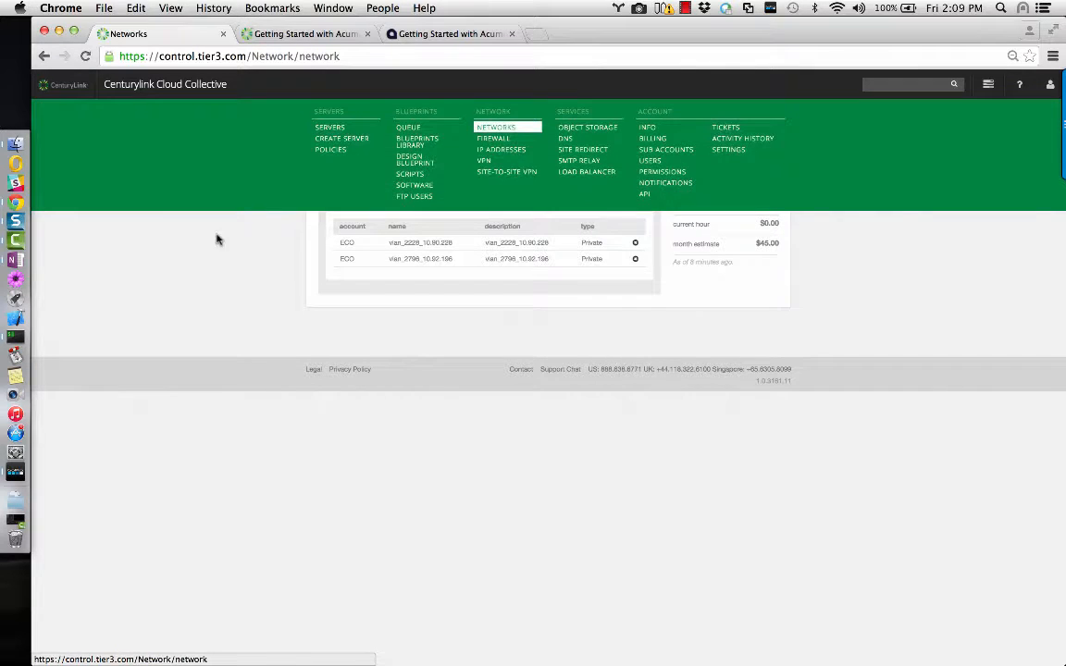
click(339, 136)
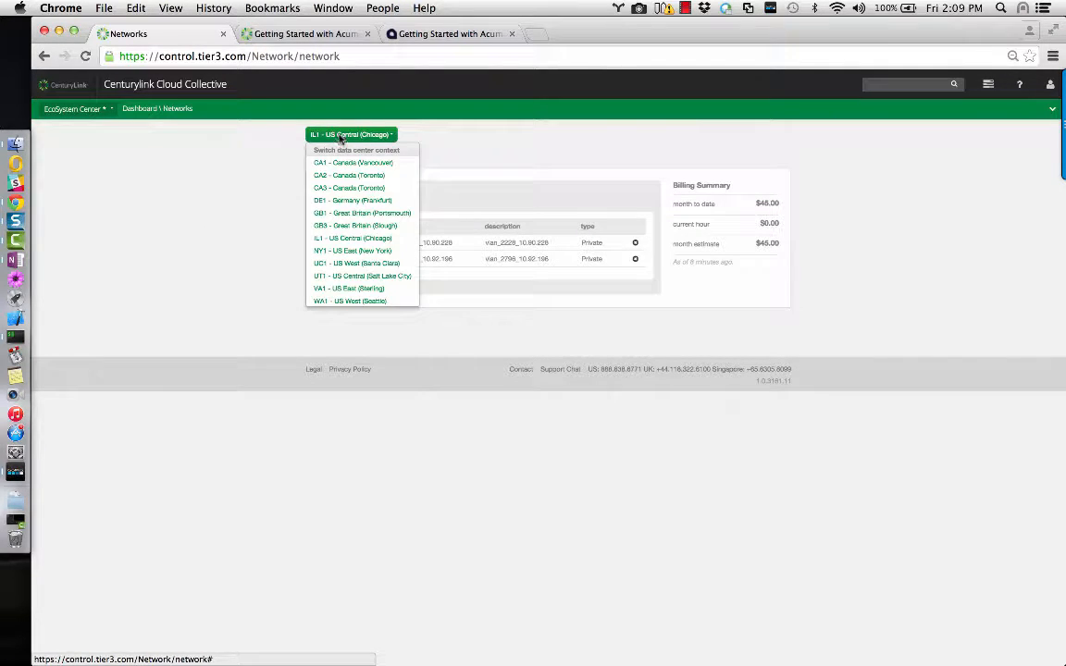
click(354, 303)
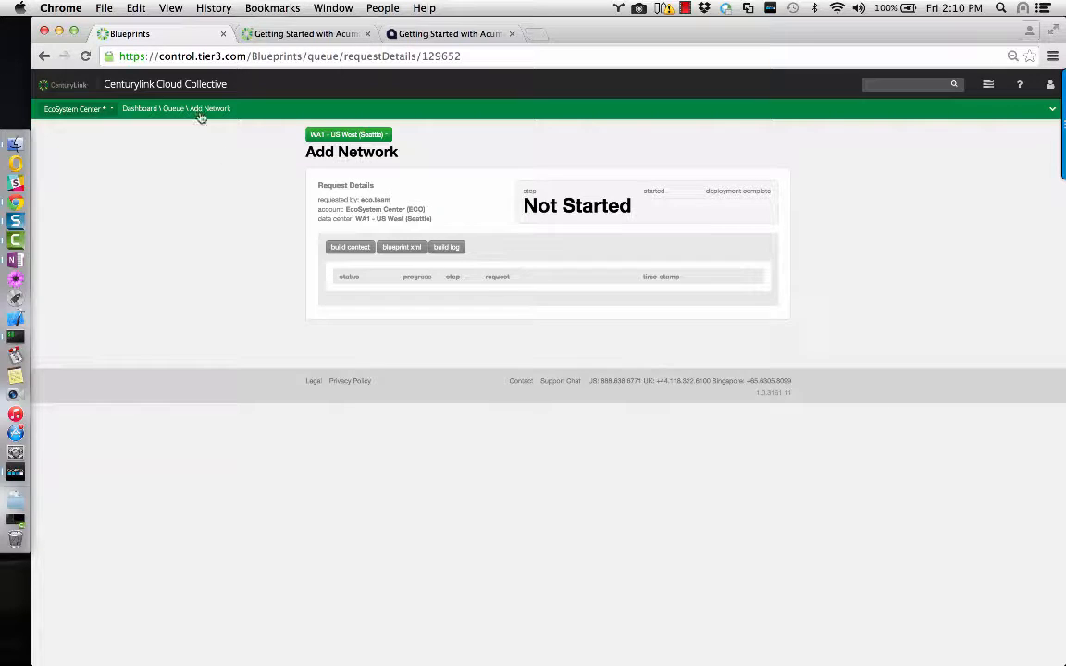
Go back to the WA1 Networks list showing private network vlan_949_10.80.149.
click(46, 57)
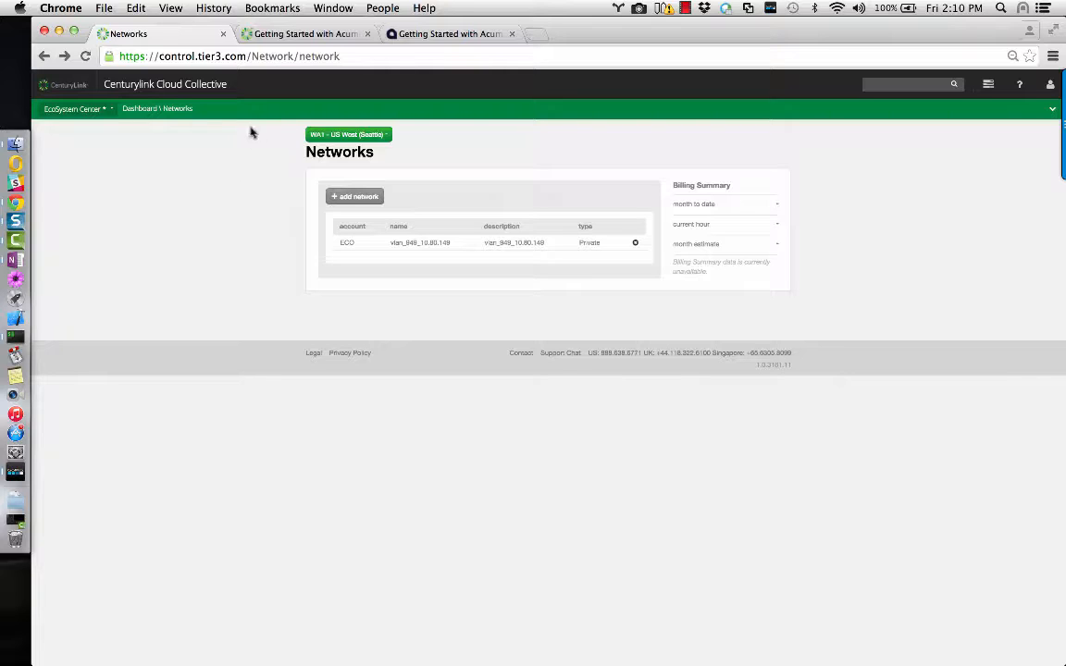
mouse_move(305, 109)
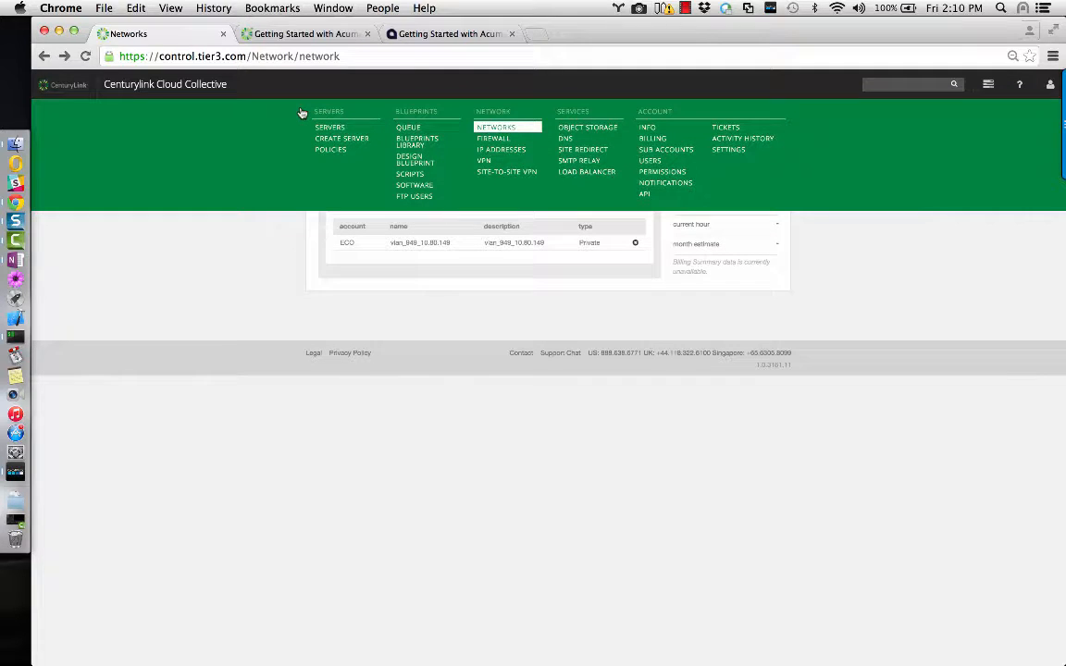
Search the Blueprints Library for 'Acumatica' and start deploying the Install Acumatica ERP blueprint.
click(442, 150)
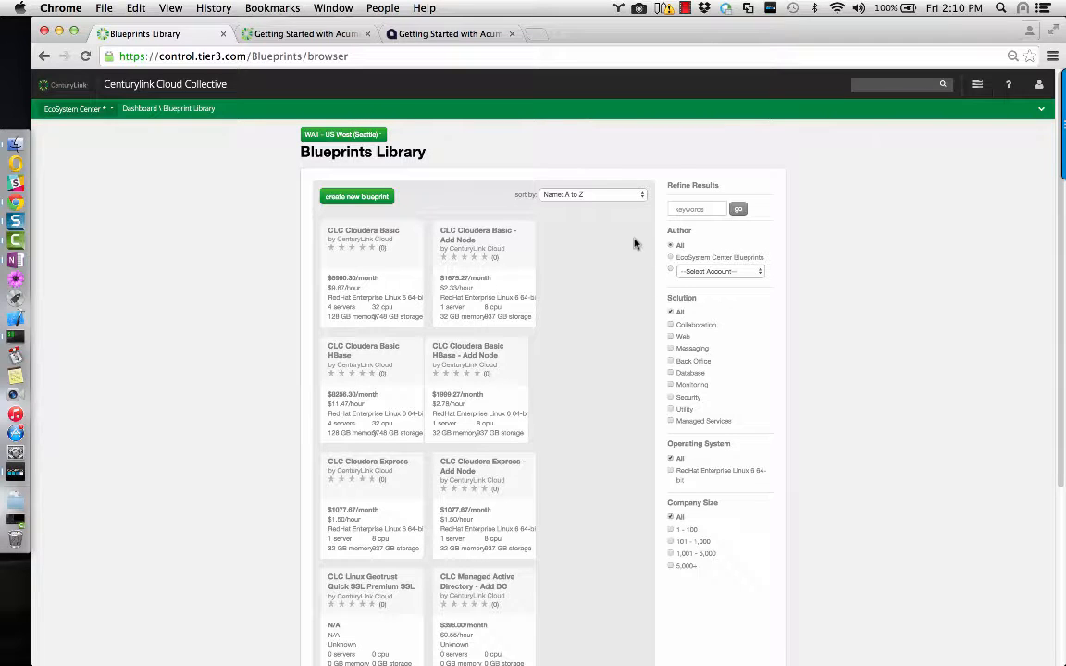
click(692, 209)
text(Acumatica)
key(Return)
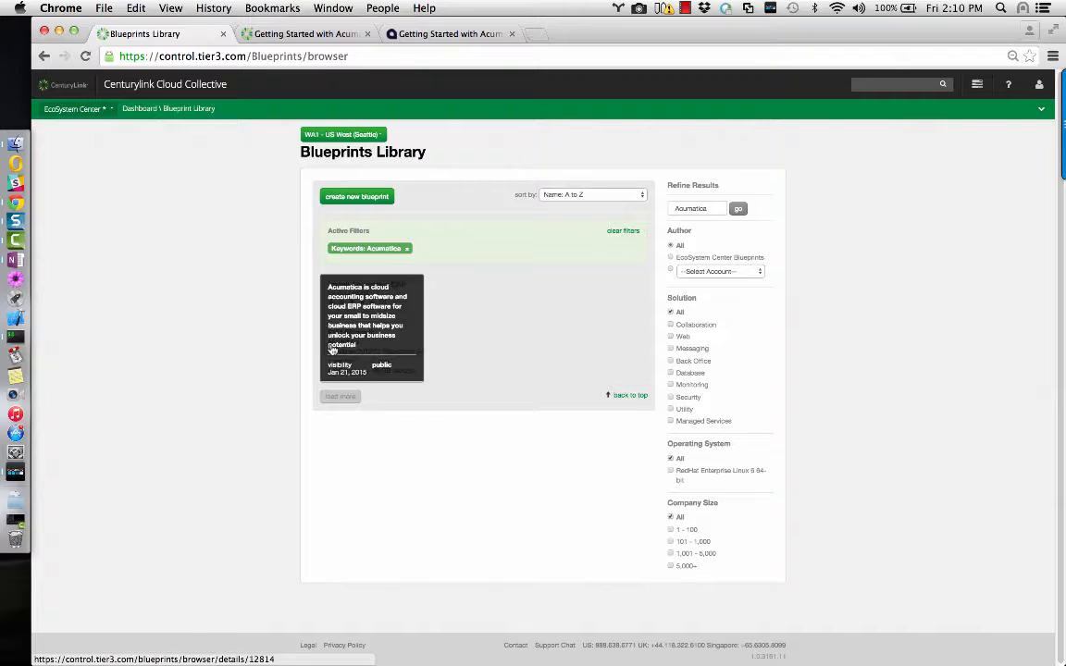
click(298, 314)
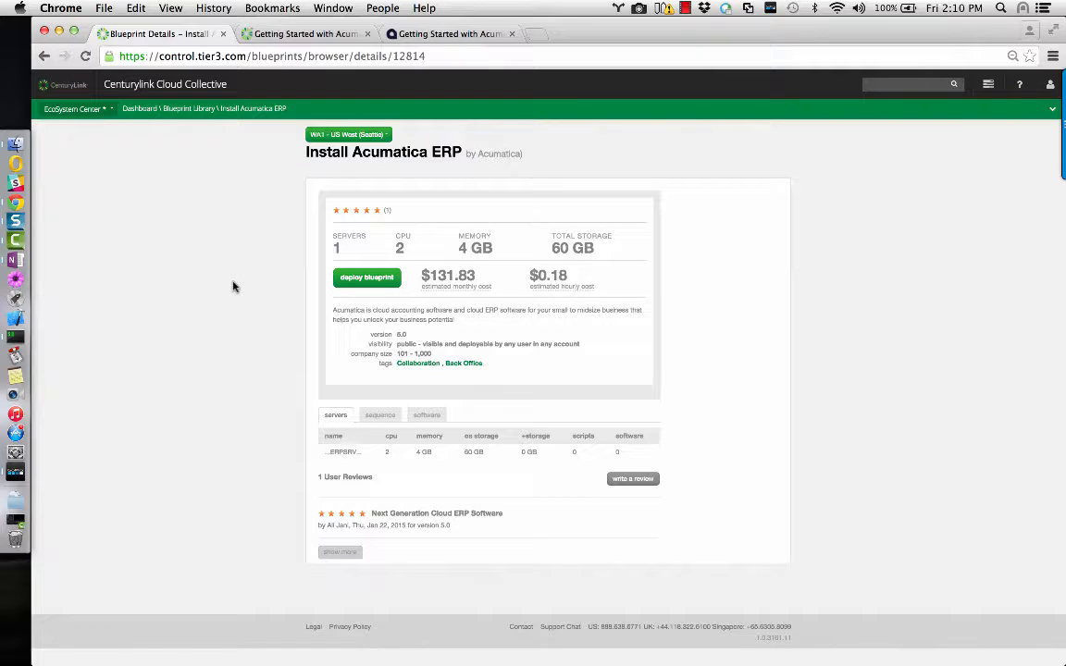
click(353, 286)
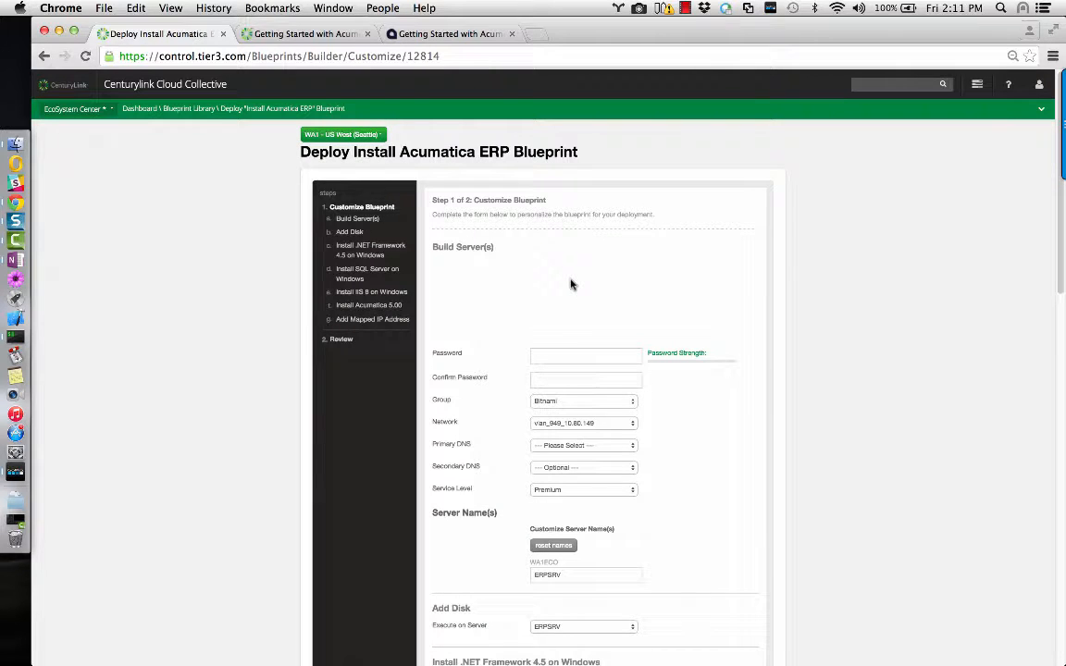
Enter and confirm the server administrator password.
scroll(571, 284, down, 2)
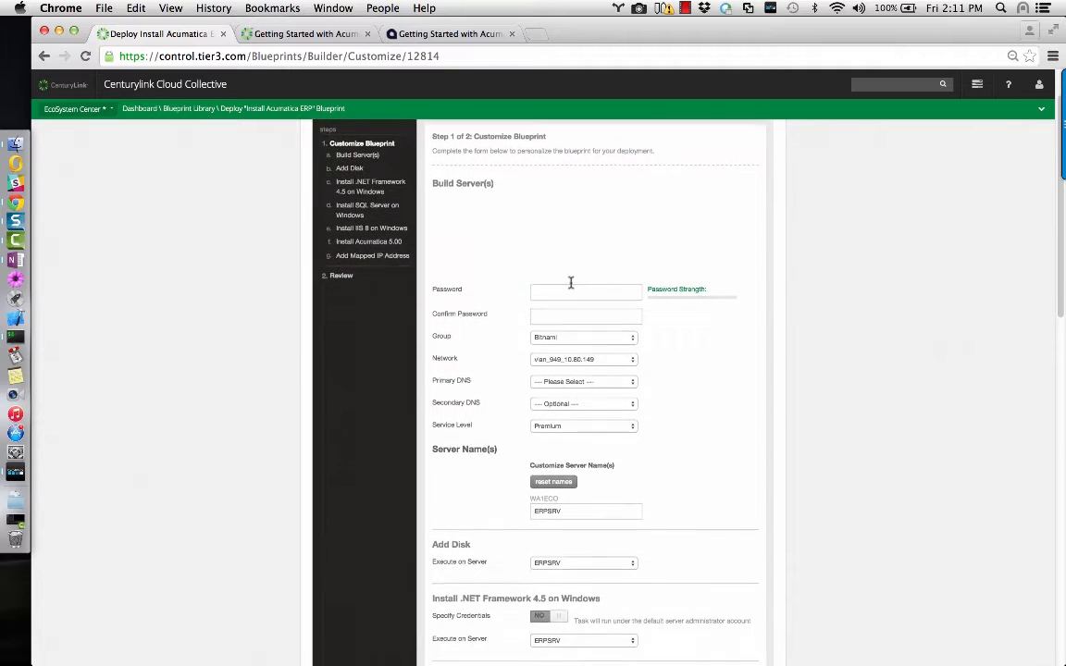
click(571, 281)
text(•••••)
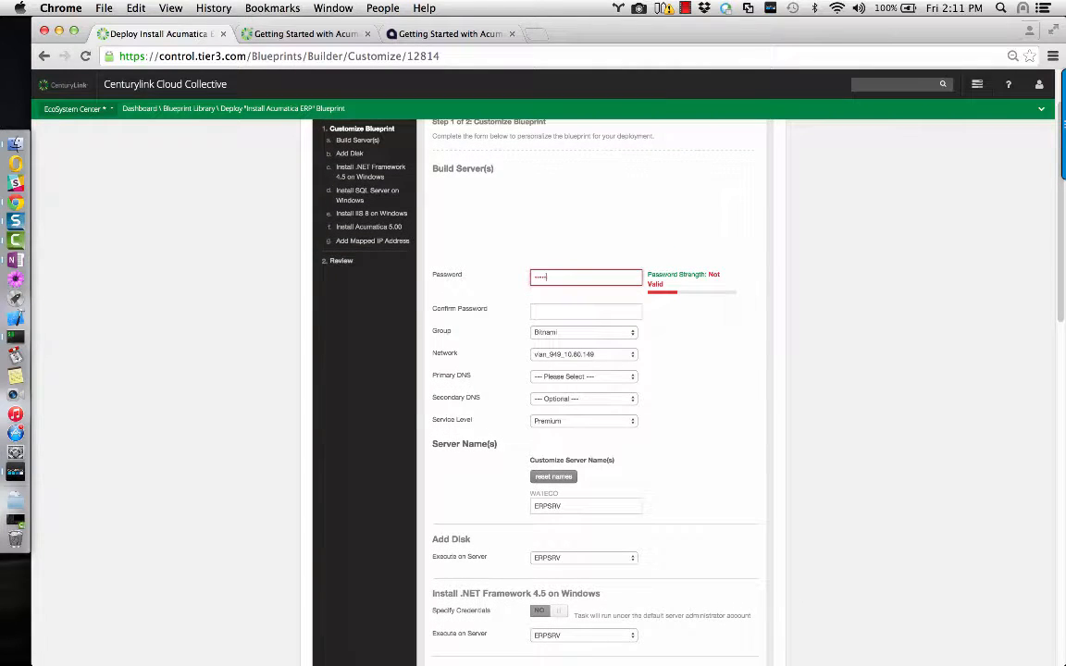
text(••)
key(Tab)
text(•)
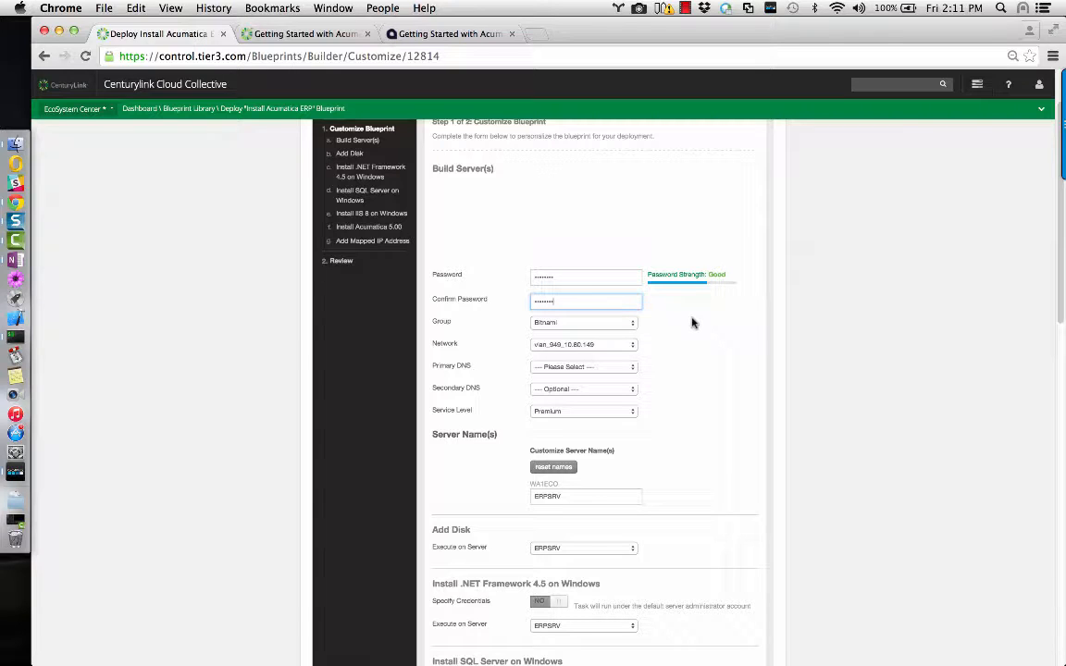
double_click(621, 302)
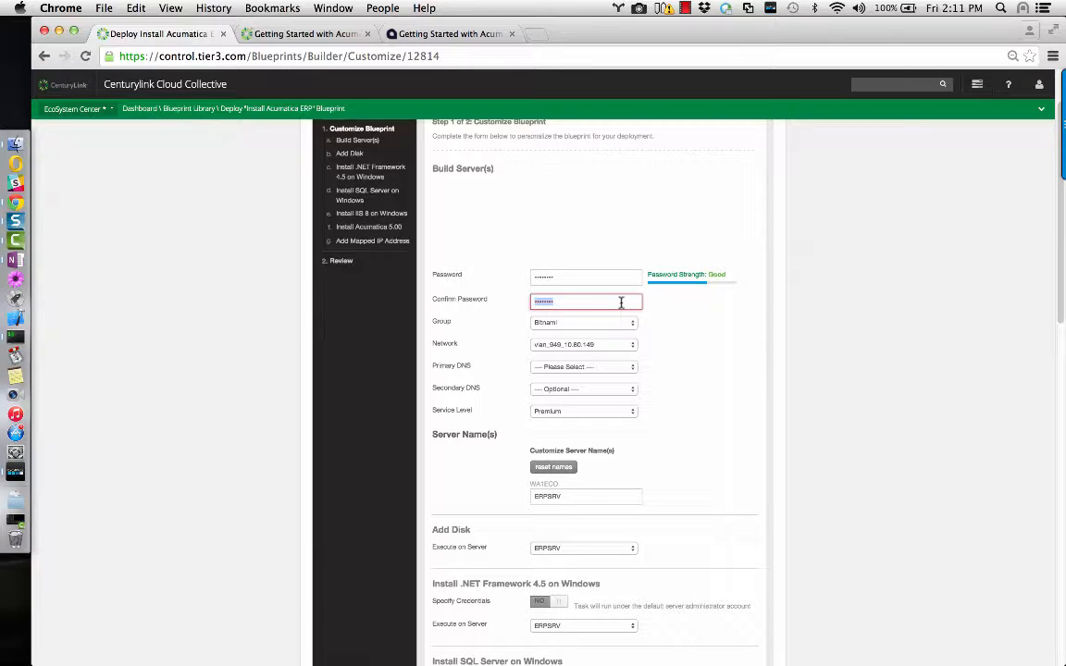
text(p)
text(•••••••)
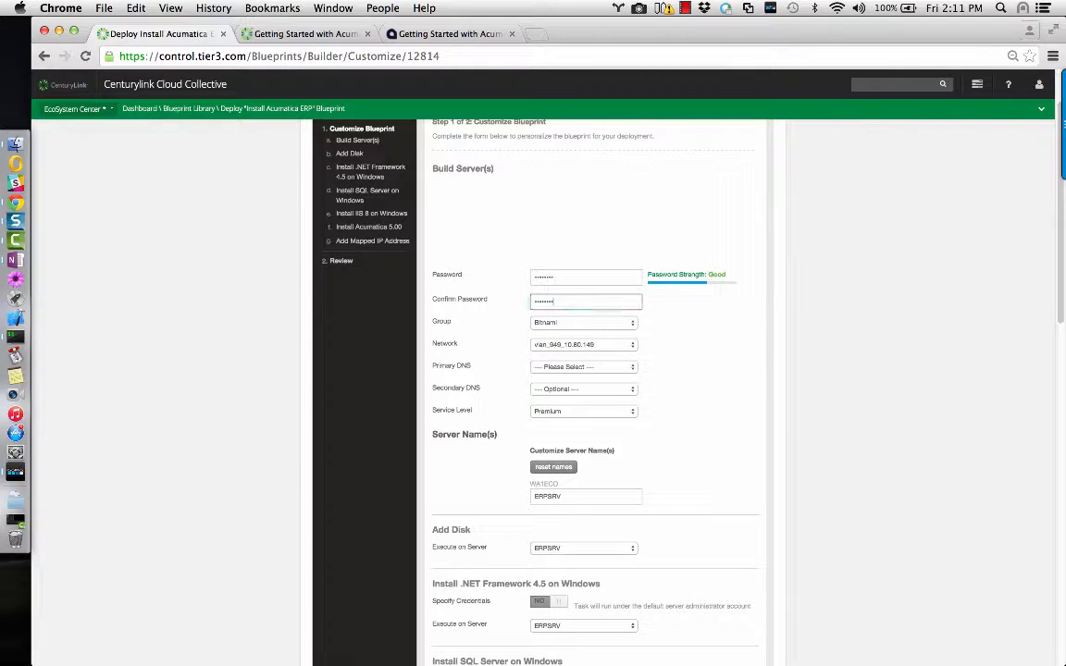
click(688, 323)
Put the server in Default Group on network vlan_1148_10.81.48.
click(634, 326)
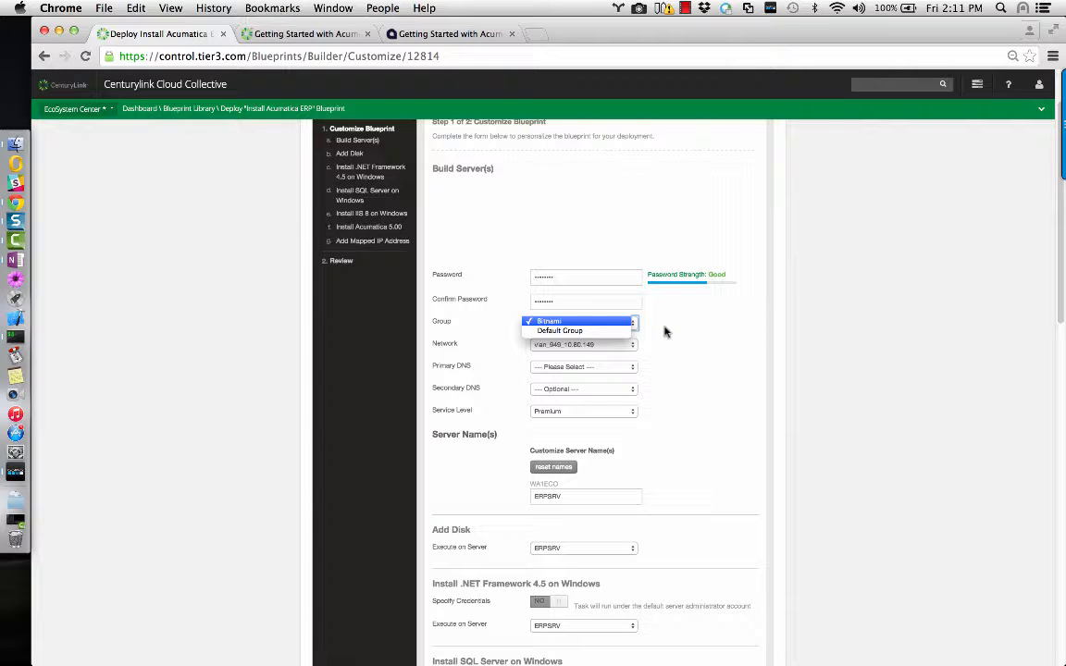
click(664, 331)
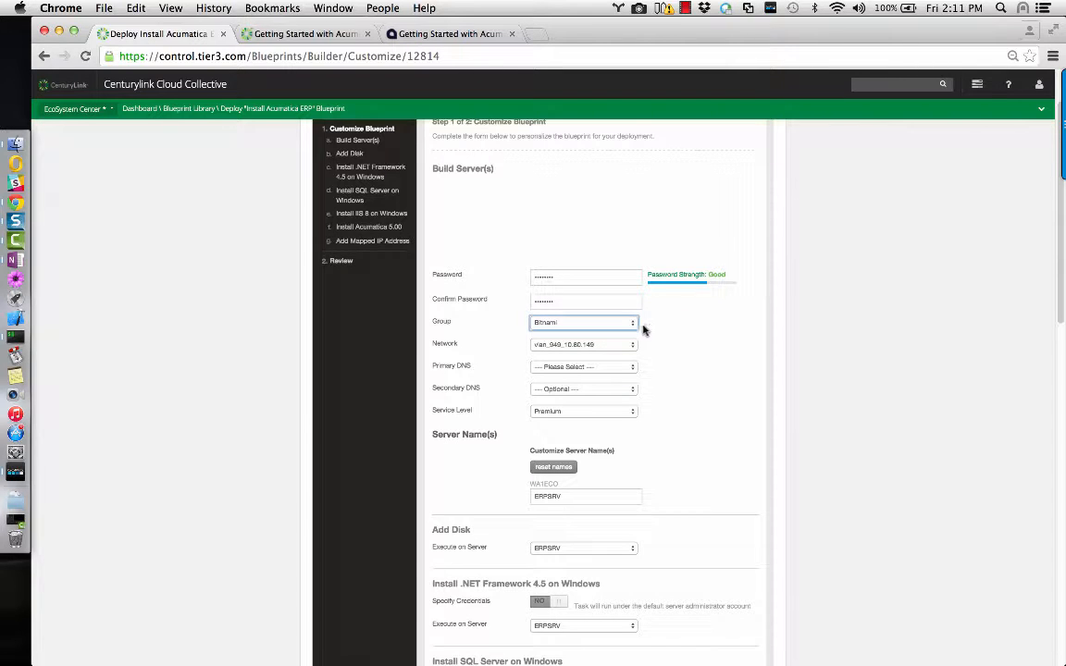
click(673, 321)
click(640, 325)
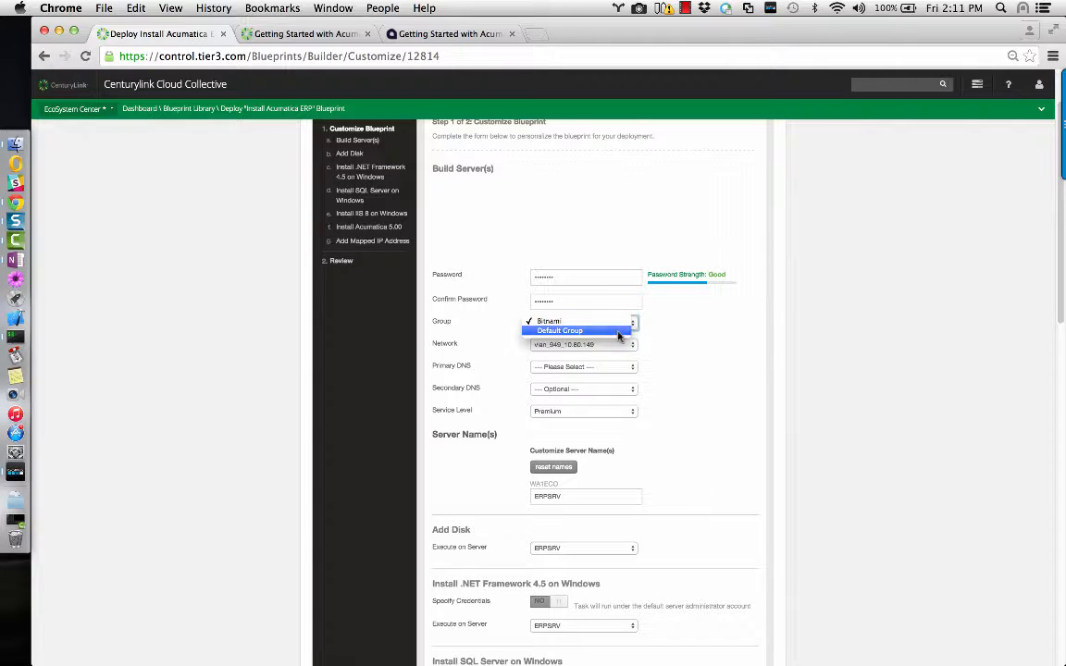
click(630, 334)
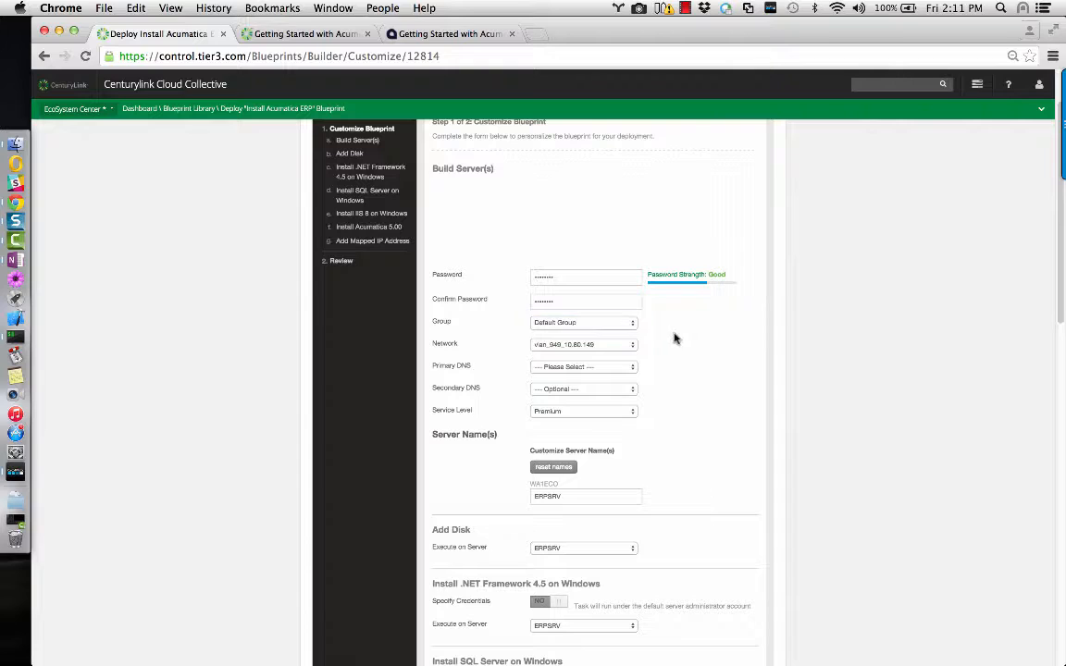
click(623, 350)
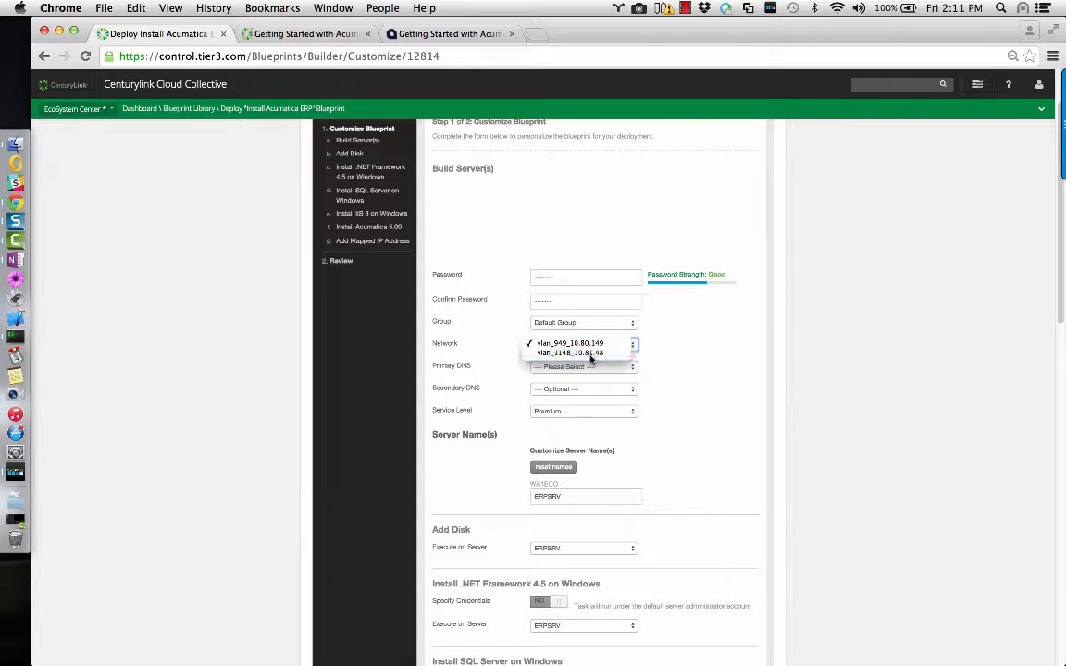
click(590, 355)
Set primary DNS manually to 8.8.8.8 and secondary DNS to Manually Specify (172.17.1.27).
click(620, 375)
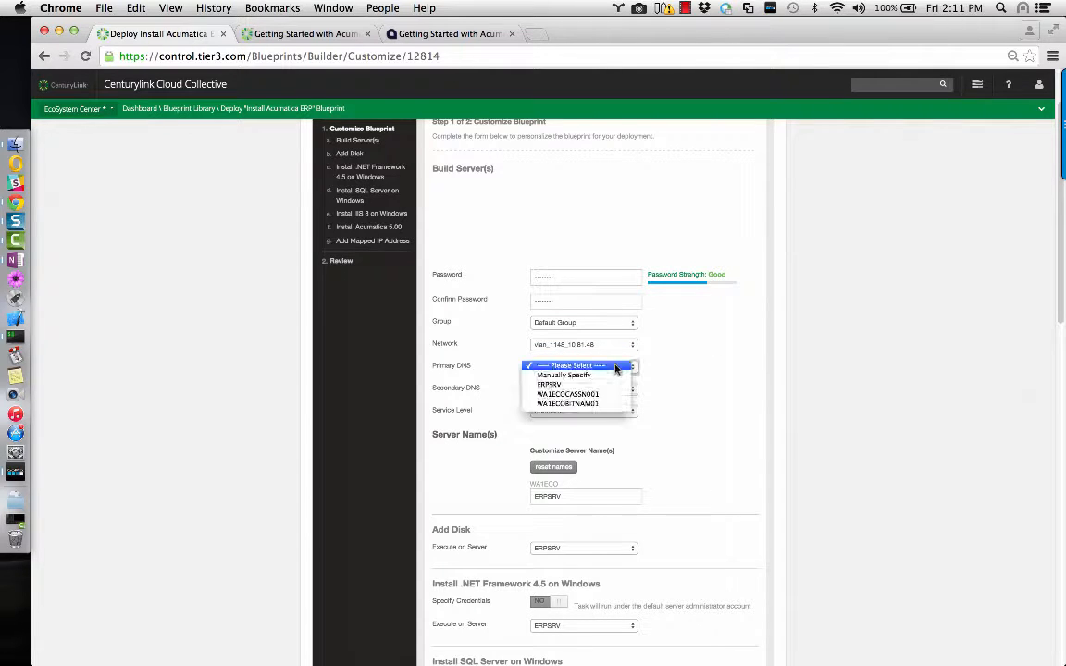
click(621, 374)
click(585, 391)
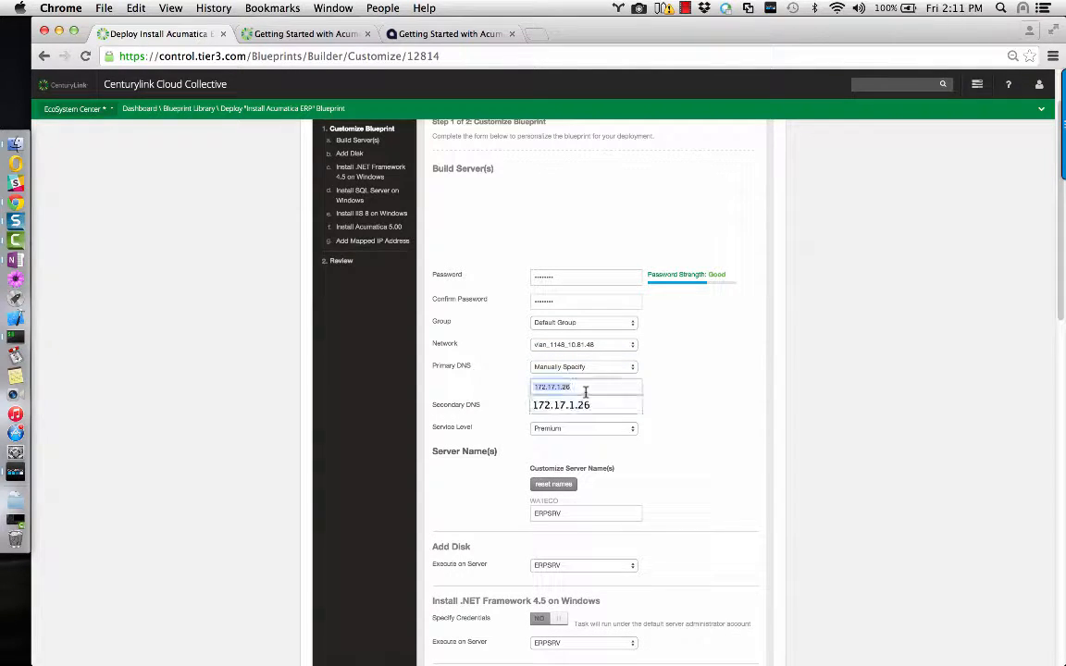
text(8.)
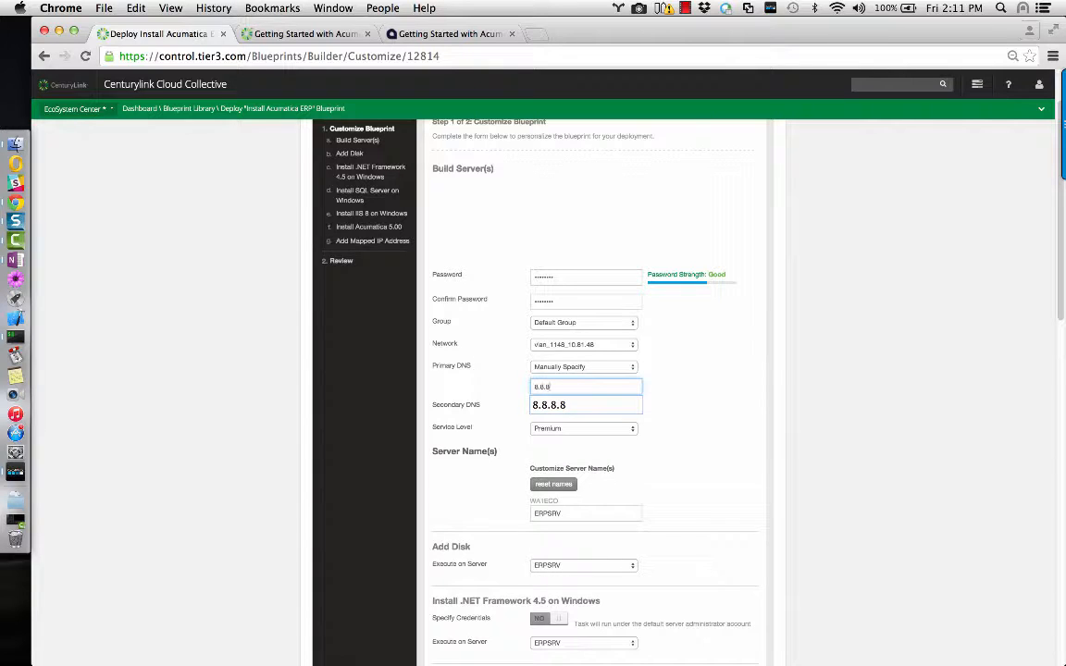
text(8.8.8)
click(712, 402)
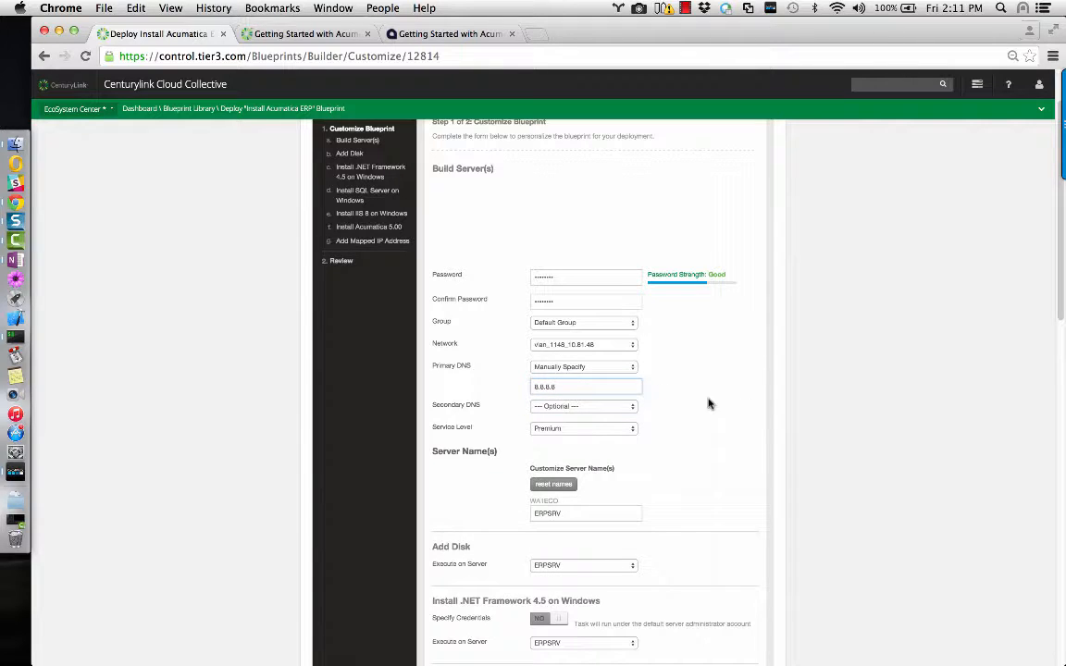
click(633, 410)
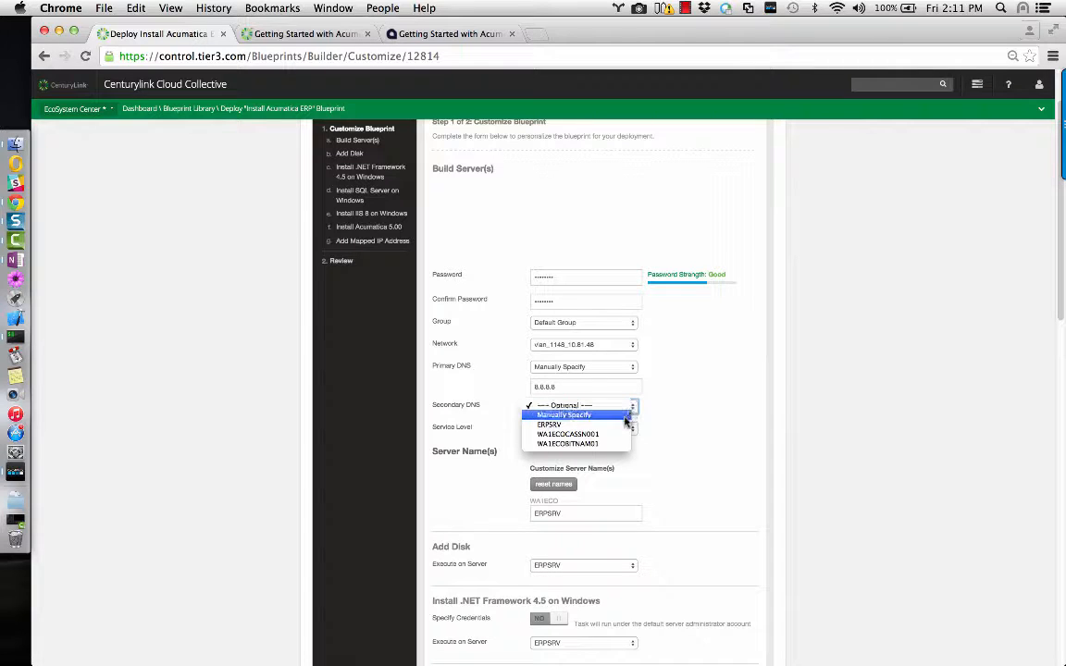
click(622, 417)
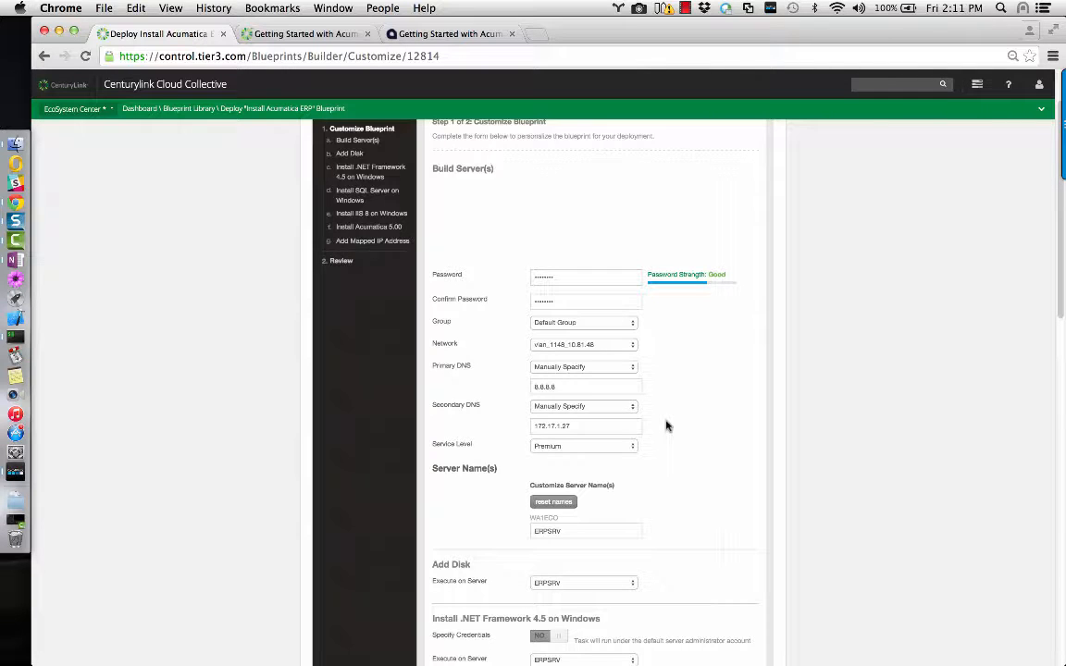
Keep the server name ERPSRV unchanged and move down to the SQL Server section.
scroll(666, 424, down, 1)
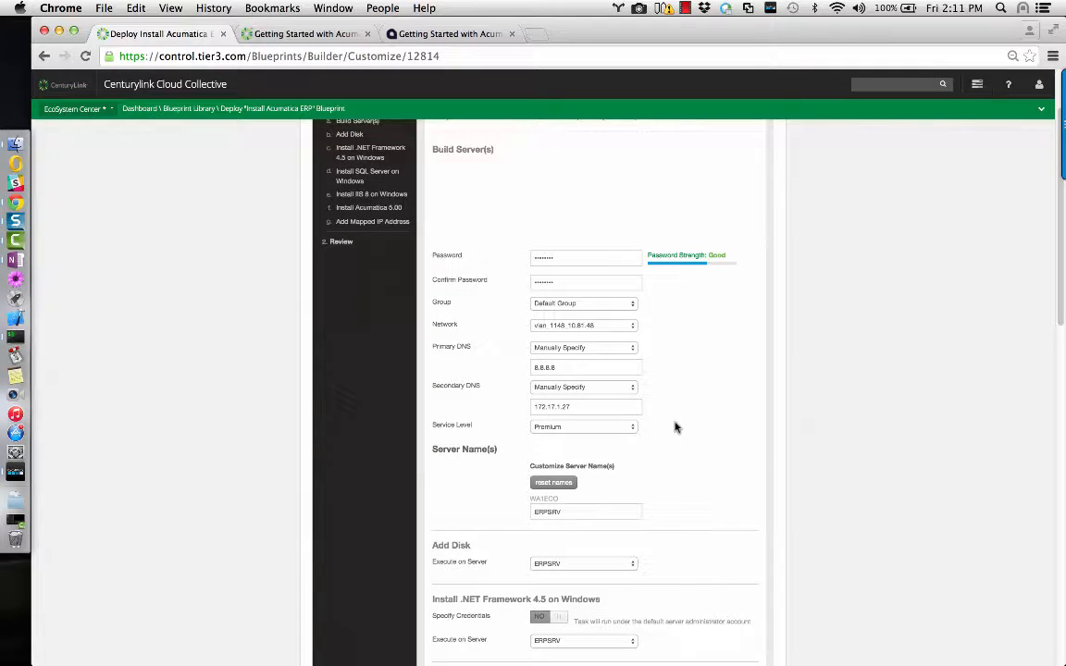
scroll(680, 412, down, 1)
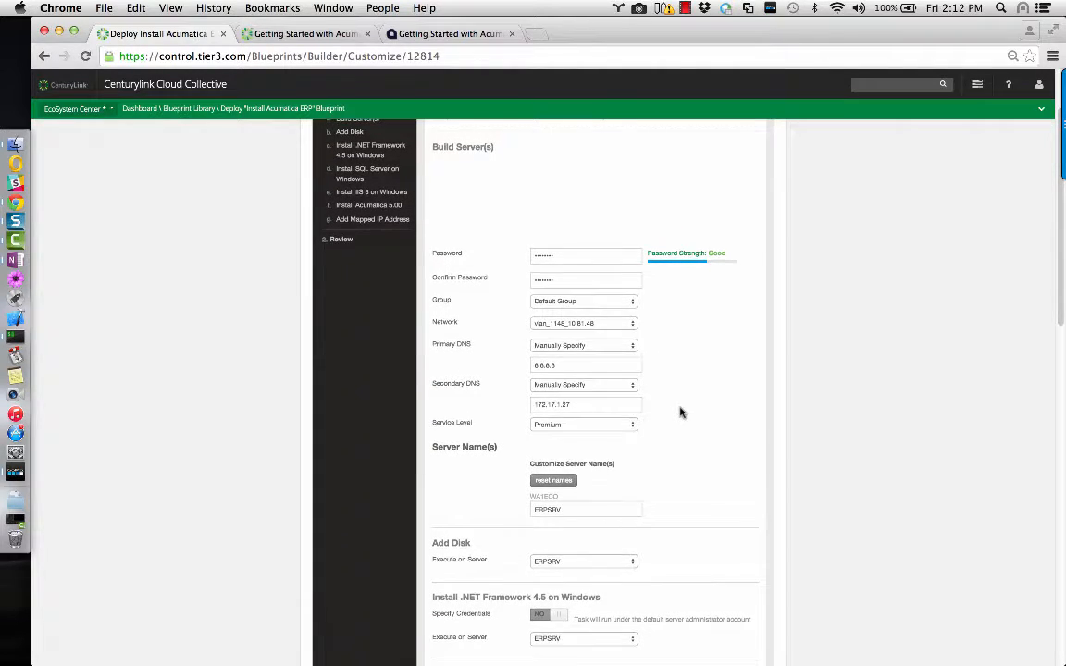
scroll(680, 412, down, 3)
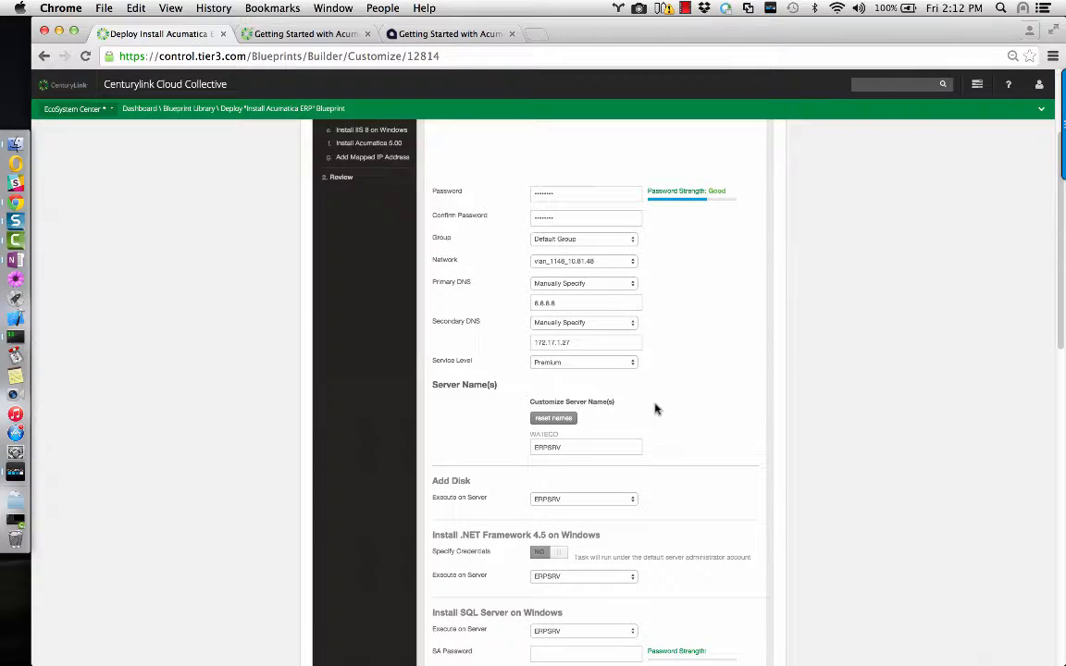
scroll(673, 409, down, 2)
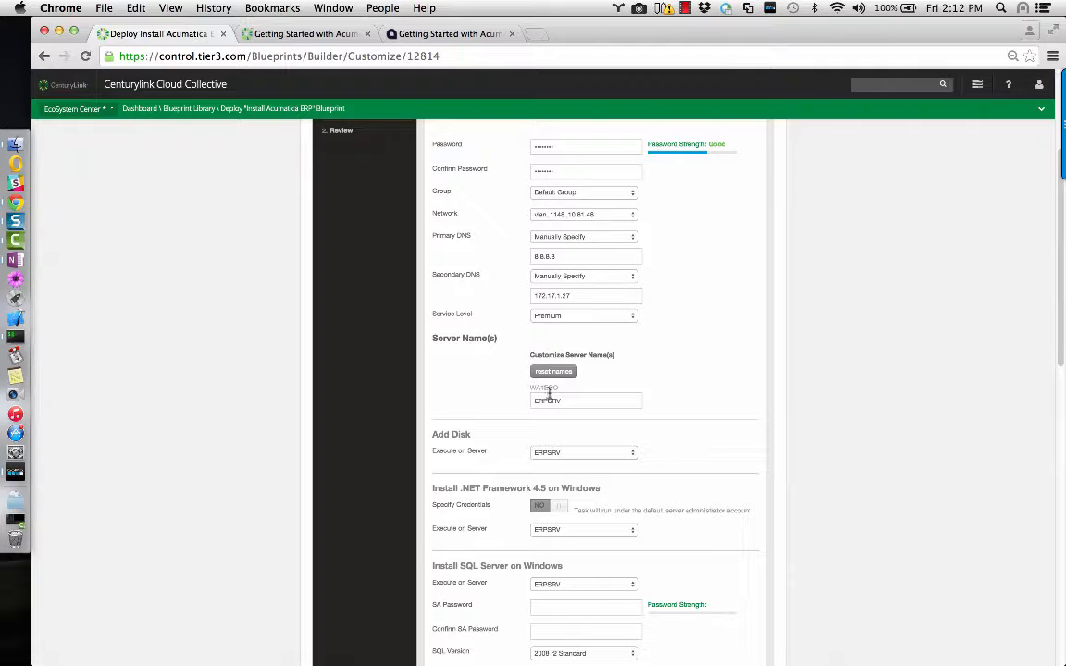
drag(566, 399, 533, 400)
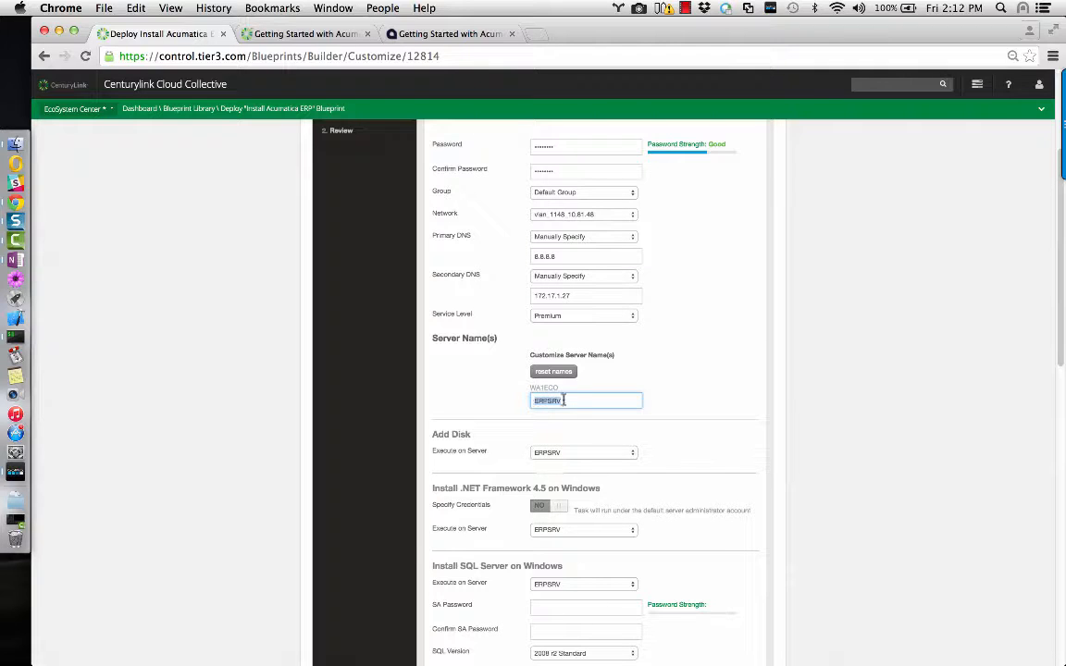
click(685, 388)
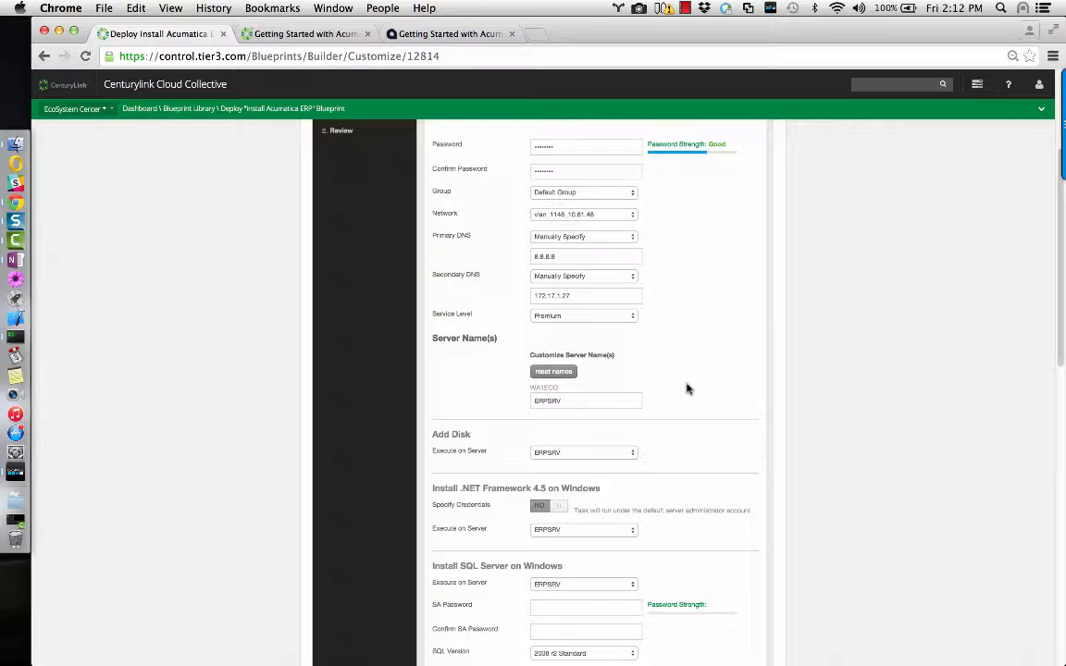
scroll(685, 388, down, 2)
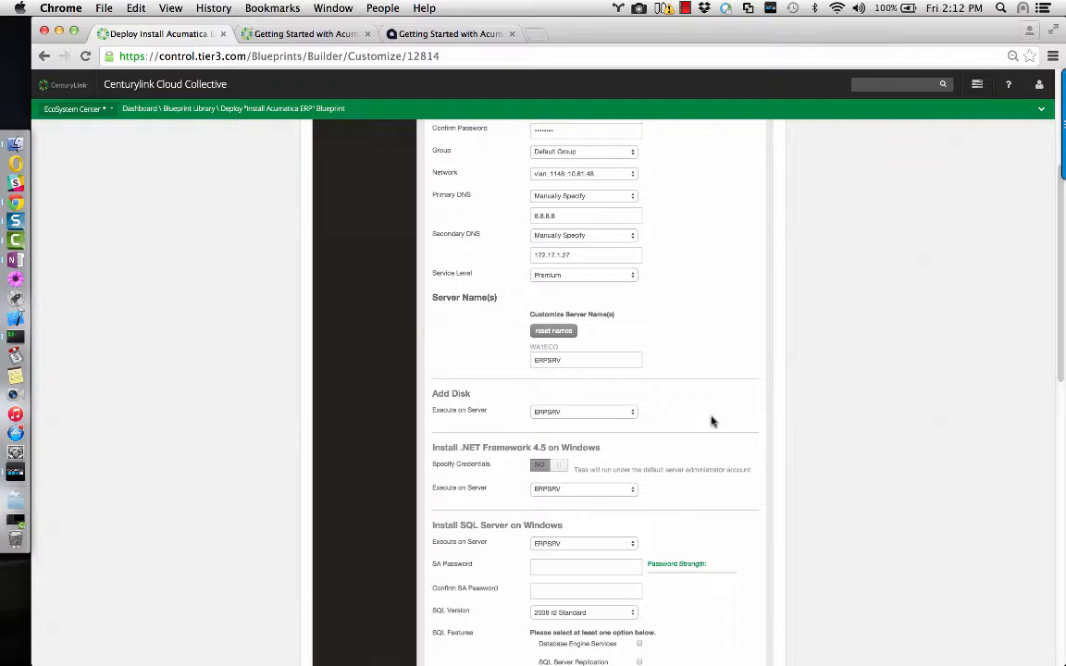
scroll(709, 422, down, 2)
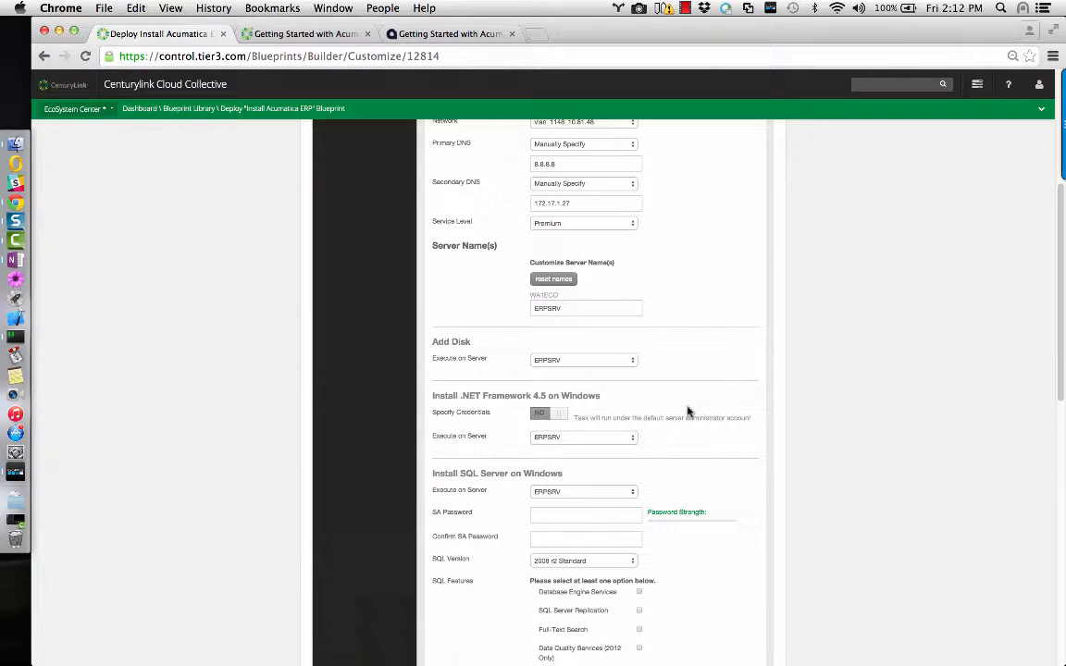
scroll(688, 412, down, 3)
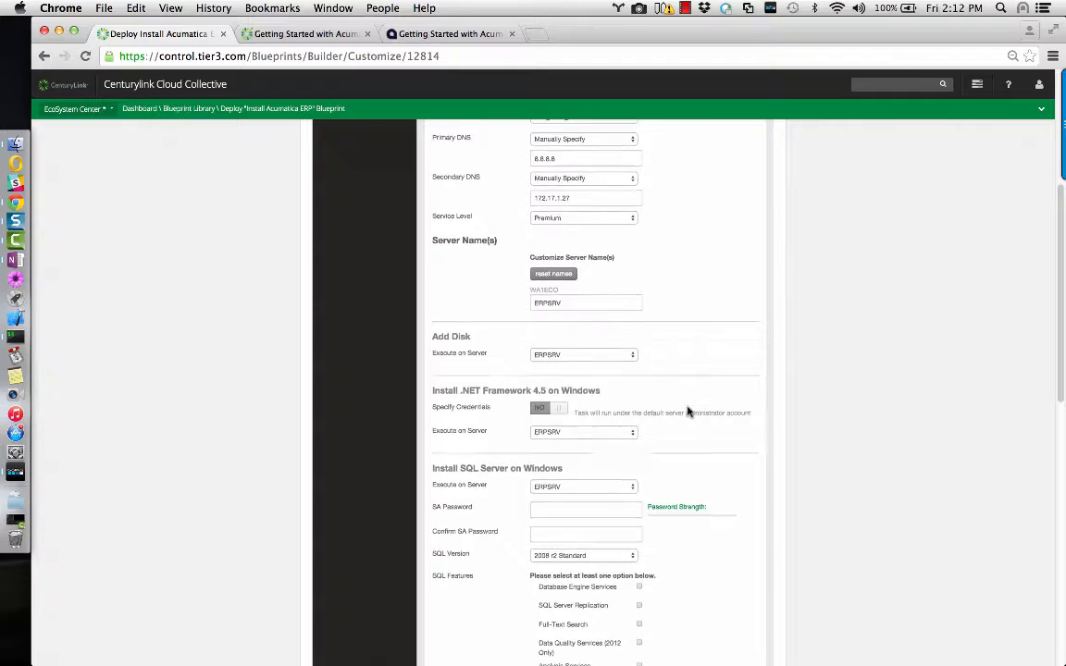
scroll(671, 361, down, 2)
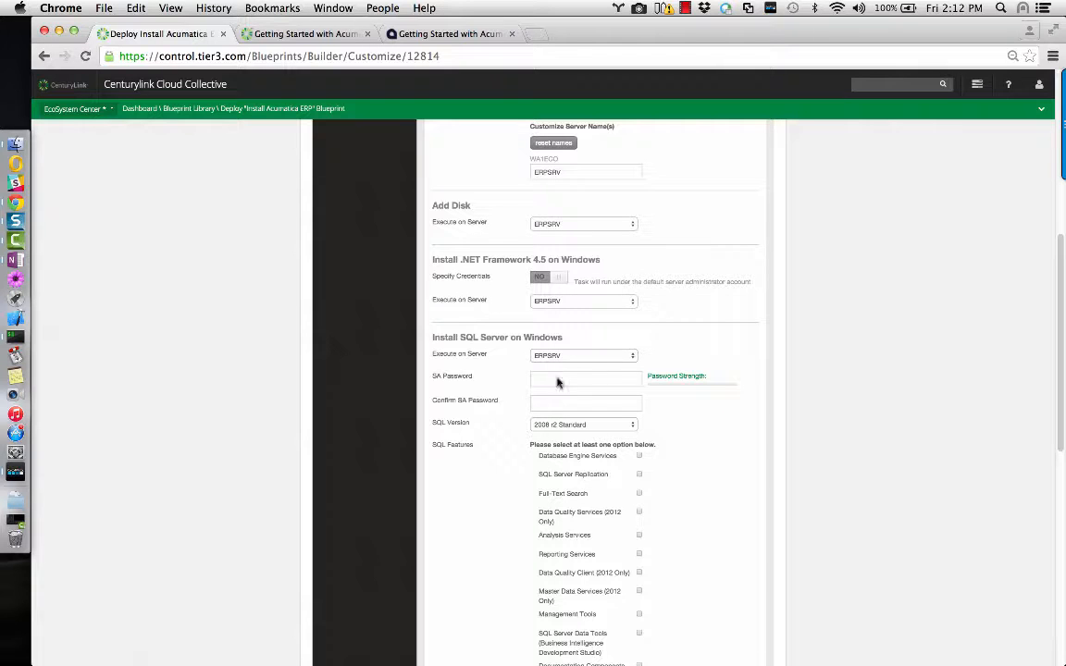
scroll(728, 336, down, 3)
scroll(727, 338, down, 1)
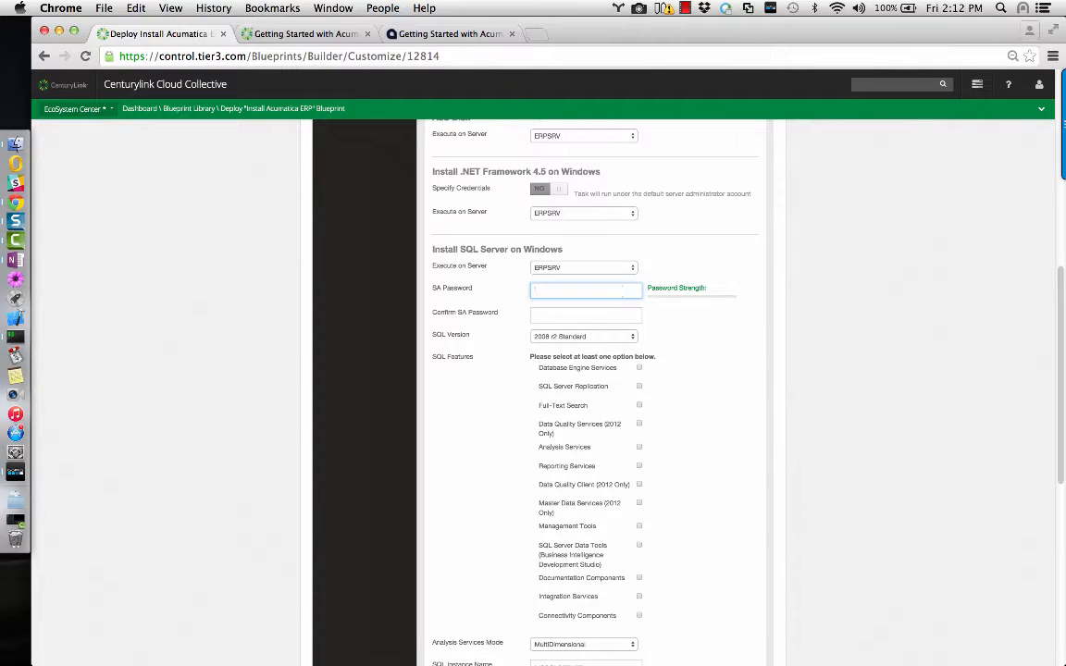
Enter and confirm the SQL SA password, keeping SQL version 2008 r2 Standard.
click(619, 292)
text(abc•••••)
key(Tab)
text(•)
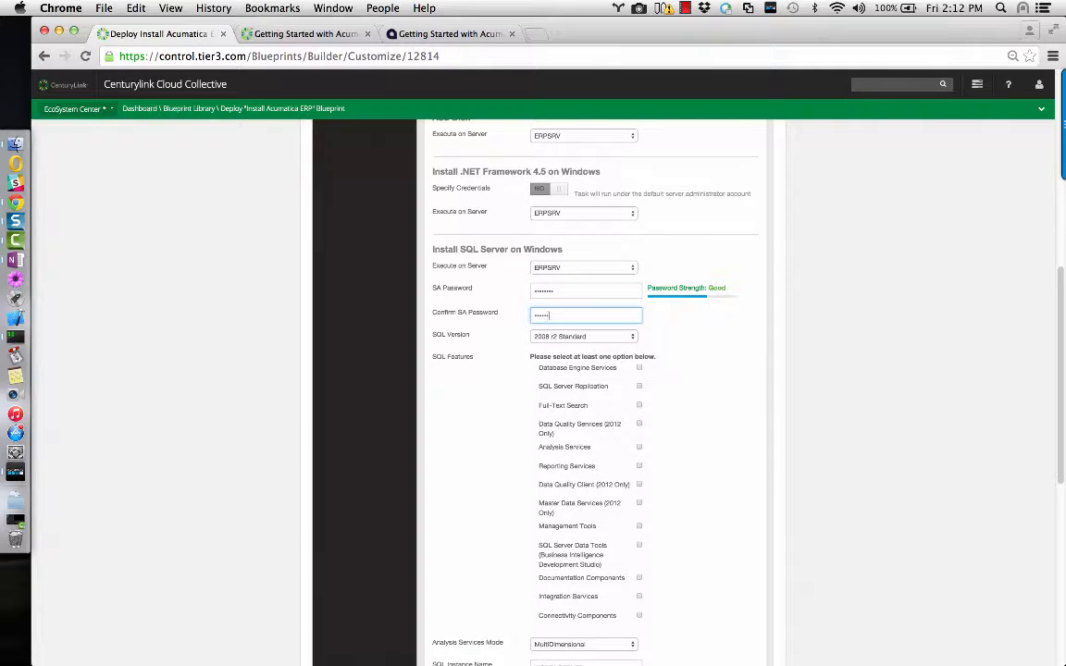
click(714, 328)
click(601, 338)
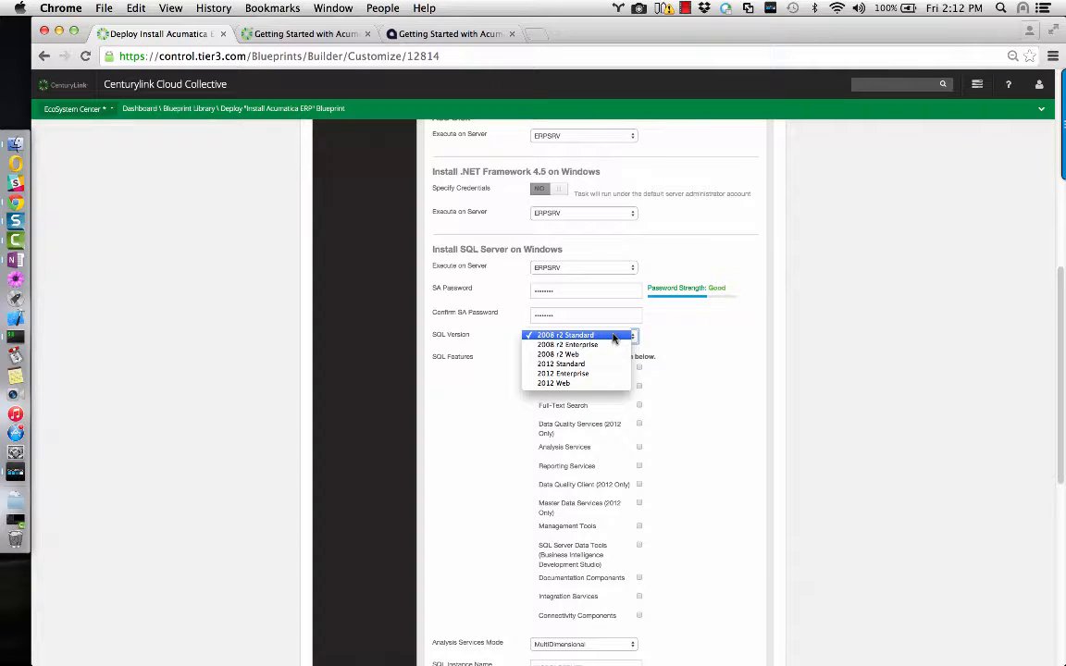
click(613, 339)
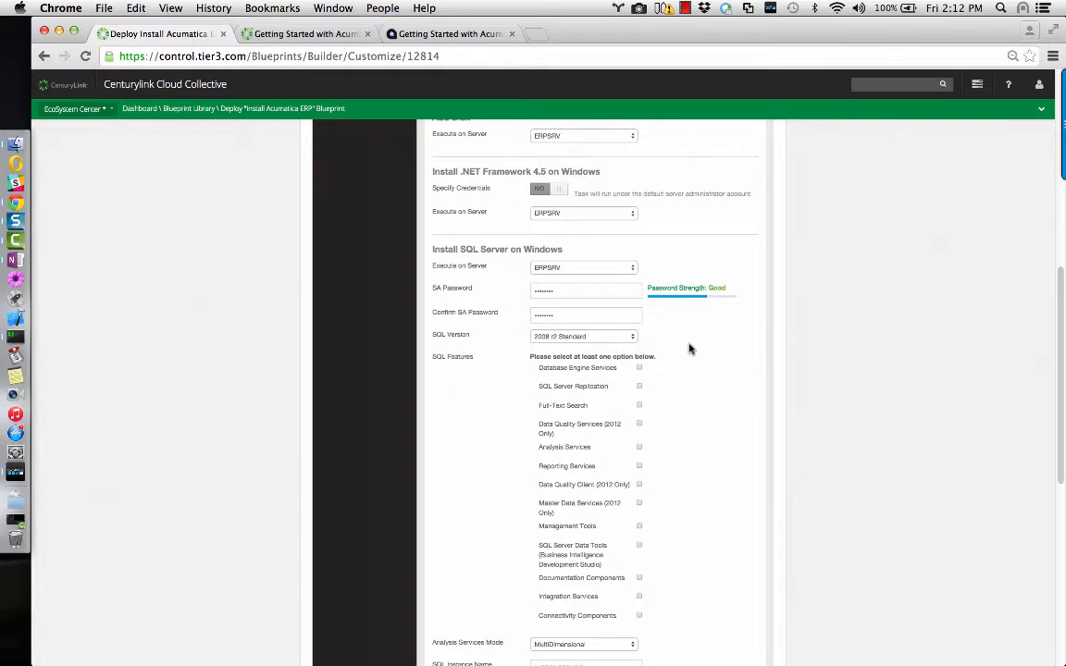
Tick the Database Engine Services, Full-Text Search and Management Tools features.
scroll(690, 349, down, 2)
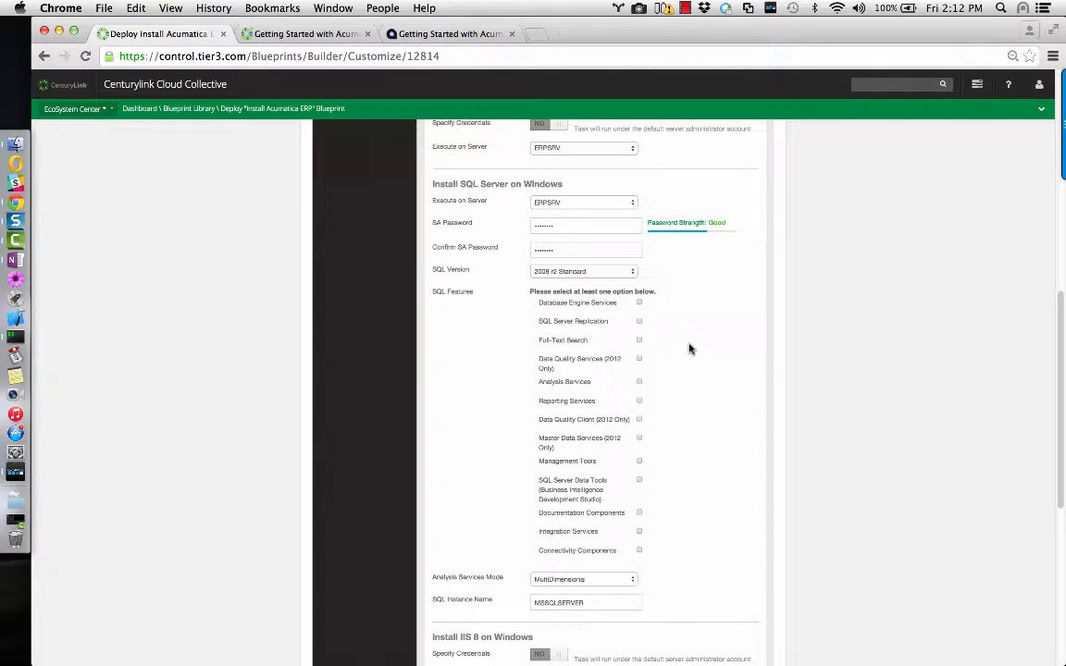
click(640, 303)
click(639, 341)
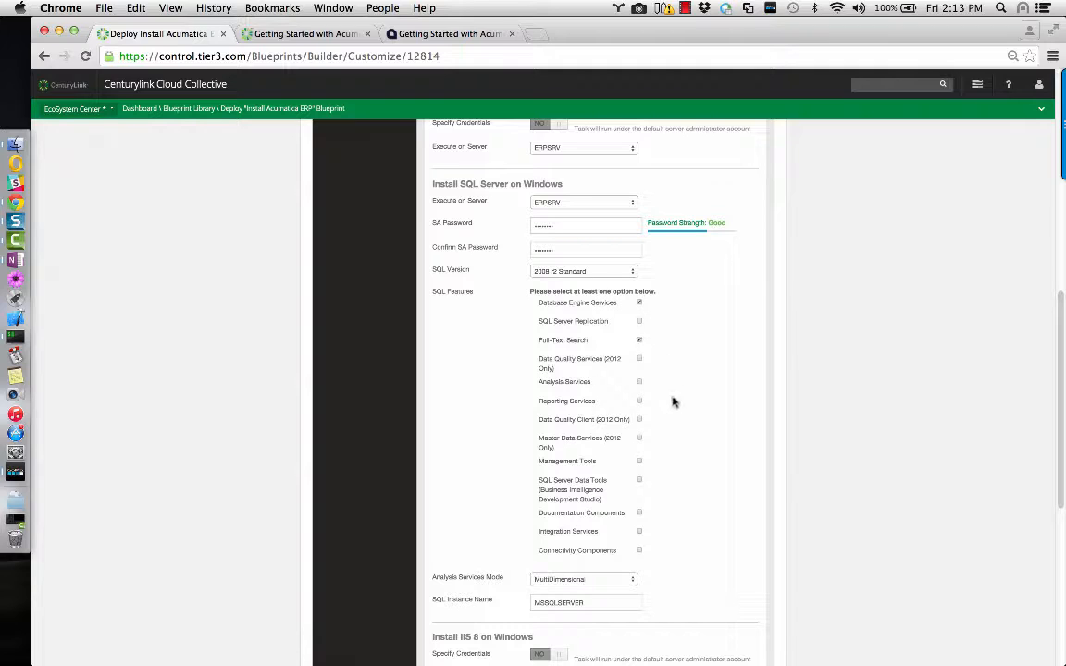
click(639, 462)
scroll(720, 502, down, 5)
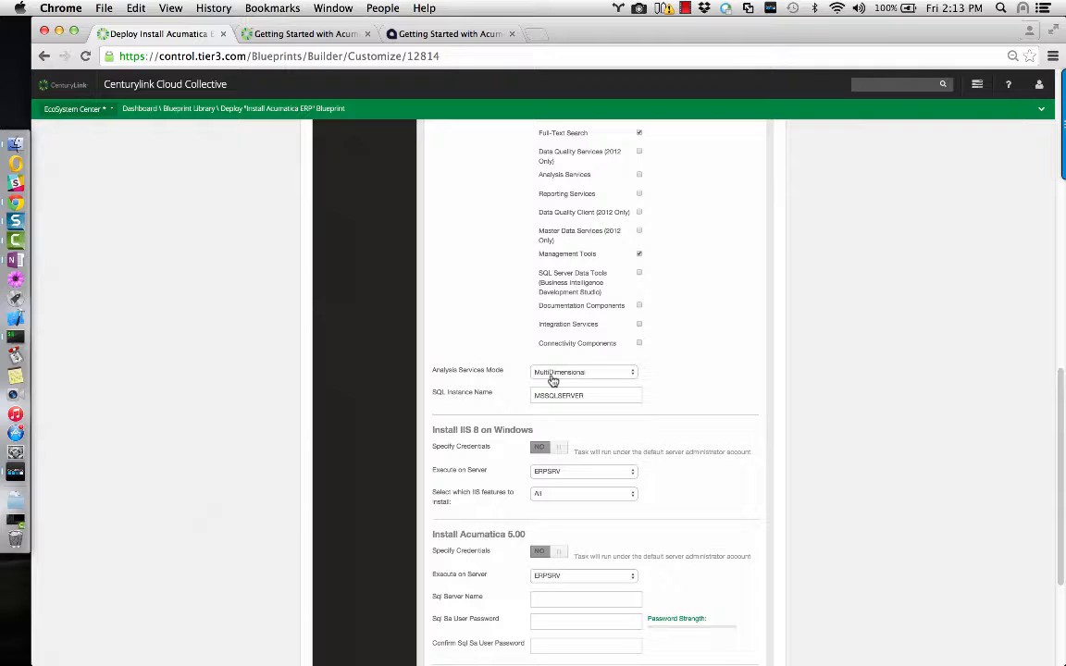
Delete MSSQLSERVER from the SQL Instance Name field, leaving it empty.
double_click(602, 396)
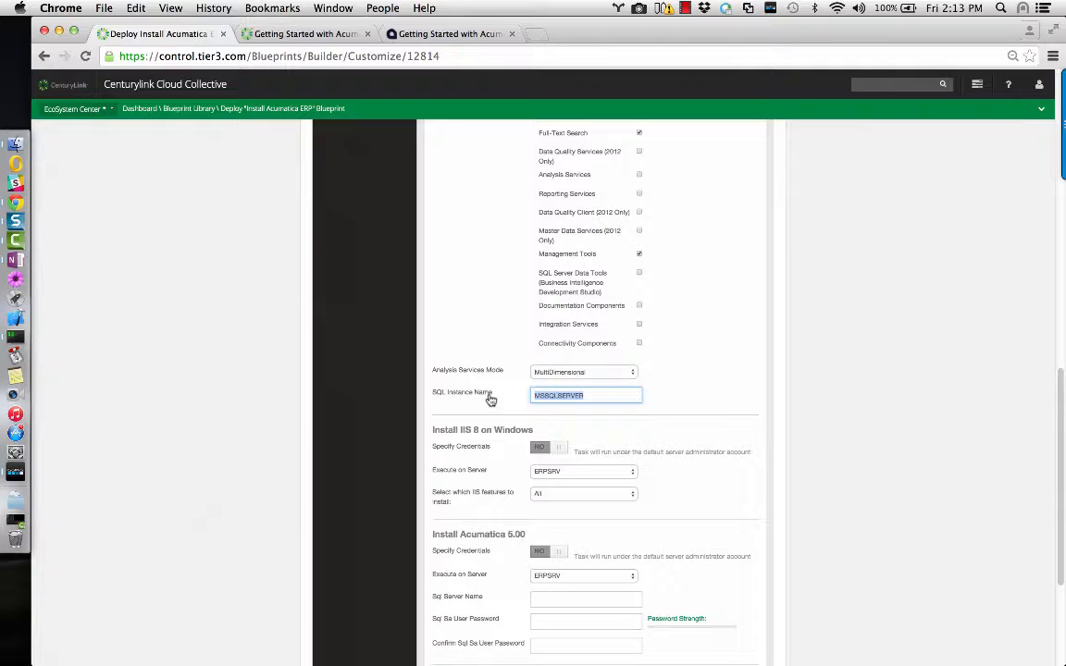
key(BackSpace)
click(470, 399)
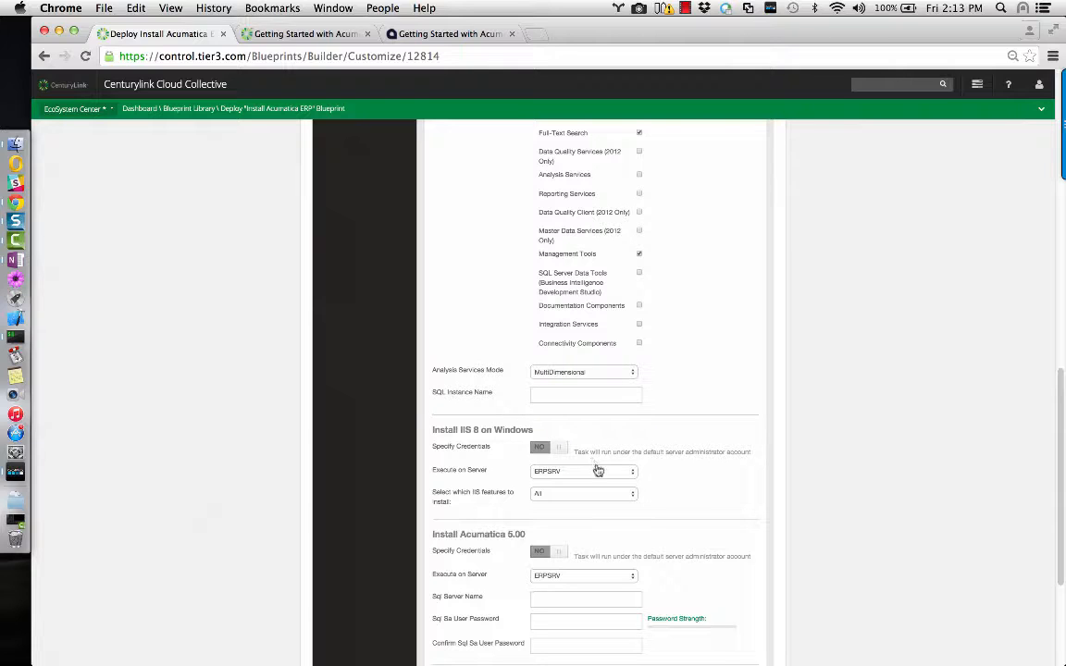
scroll(699, 463, down, 3)
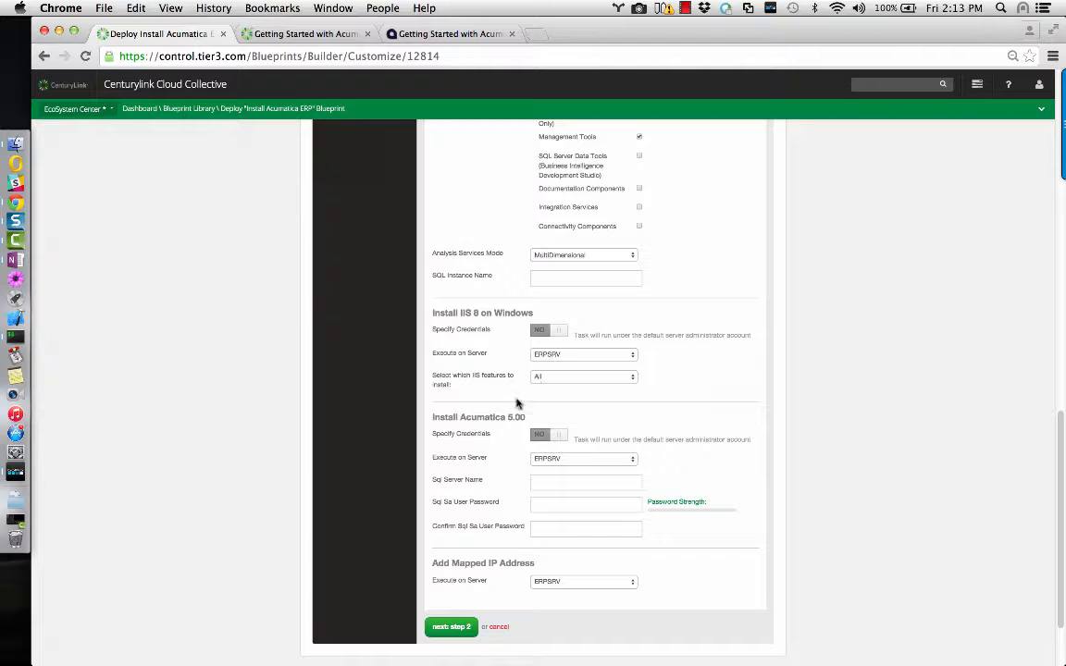
scroll(487, 435, down, 2)
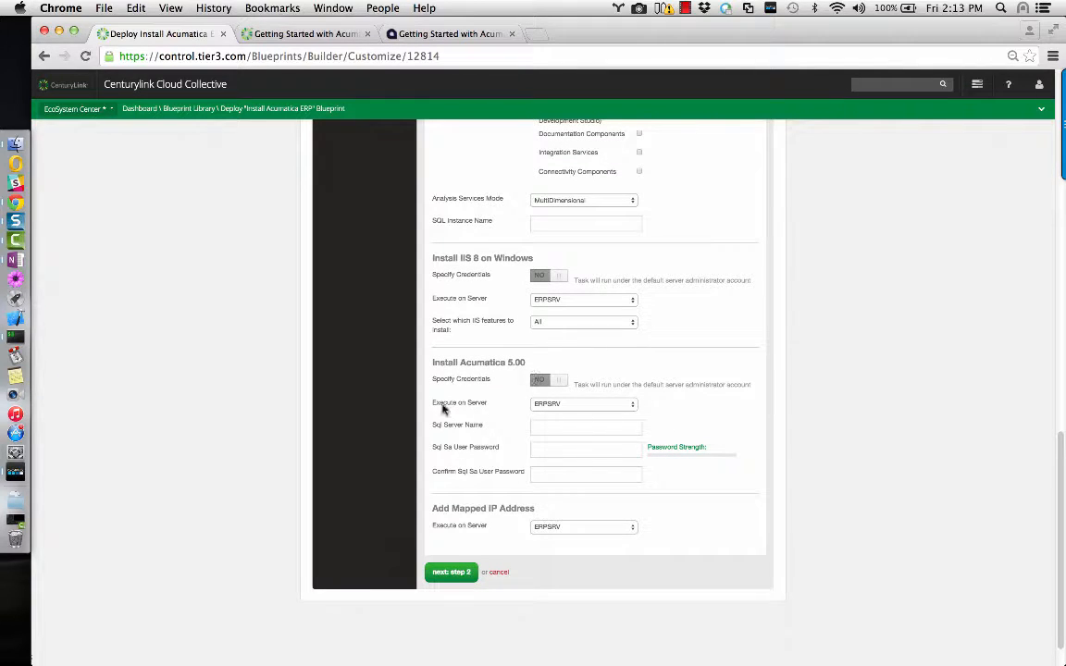
Set the Install Acumatica 5.00 SQL server name to localhost.
drag(435, 363, 524, 364)
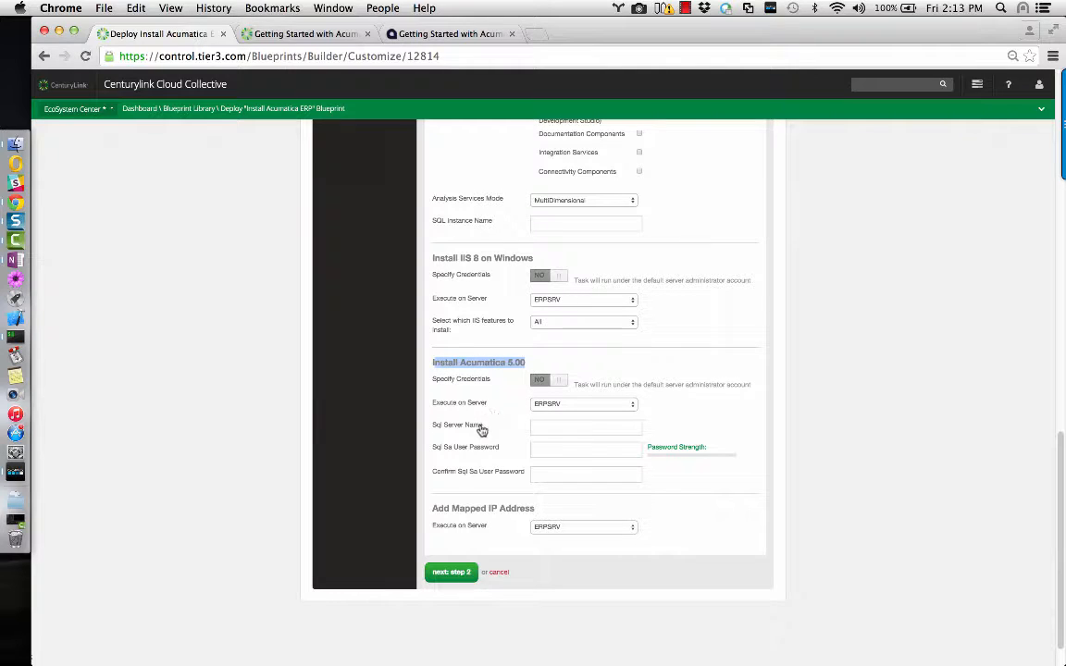
click(546, 427)
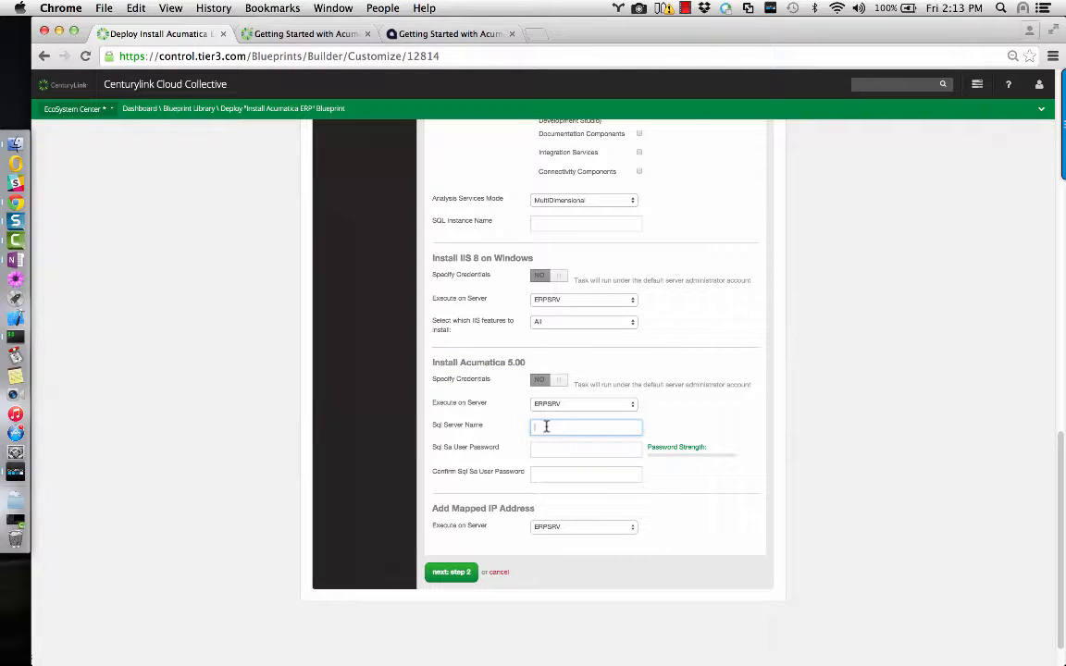
text(localhost)
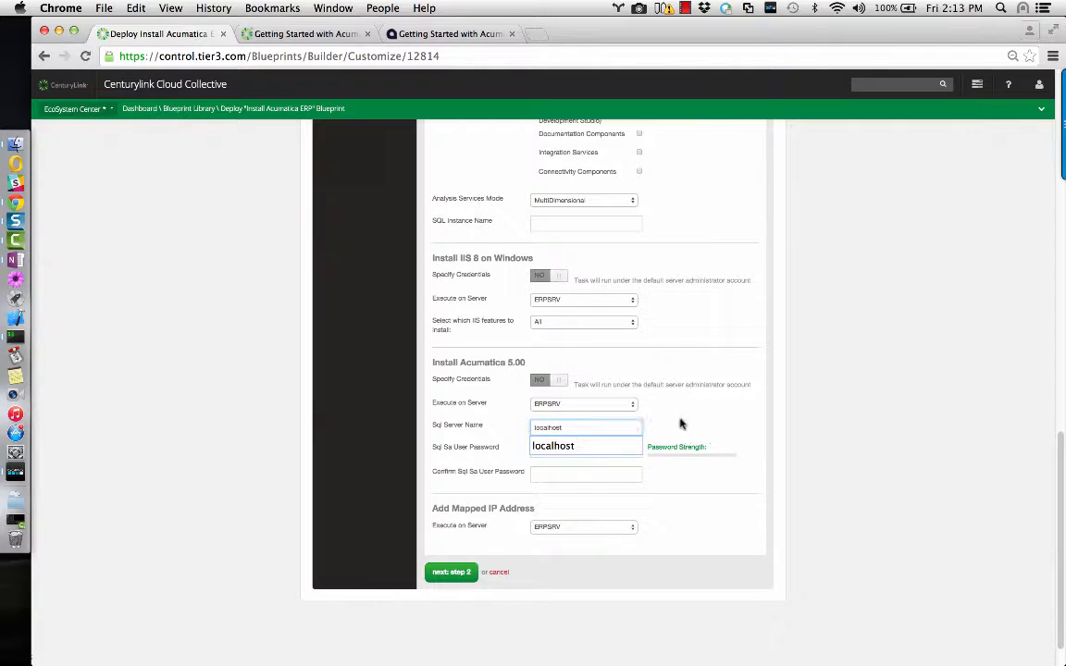
click(551, 448)
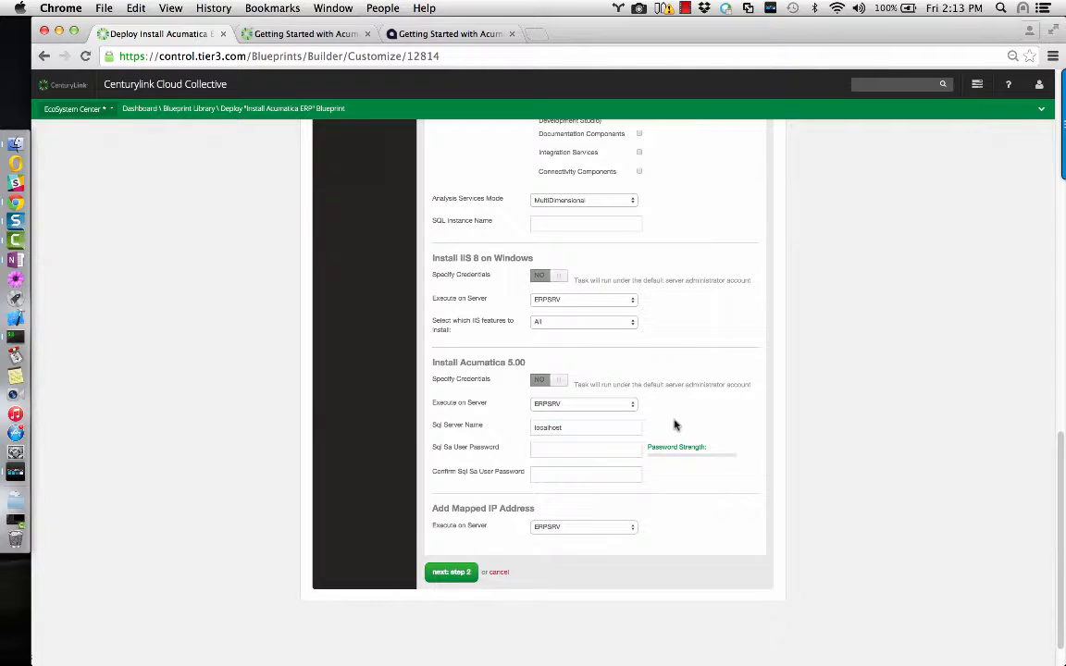
Enter and confirm the Acumatica Sql Sa User Password.
click(548, 450)
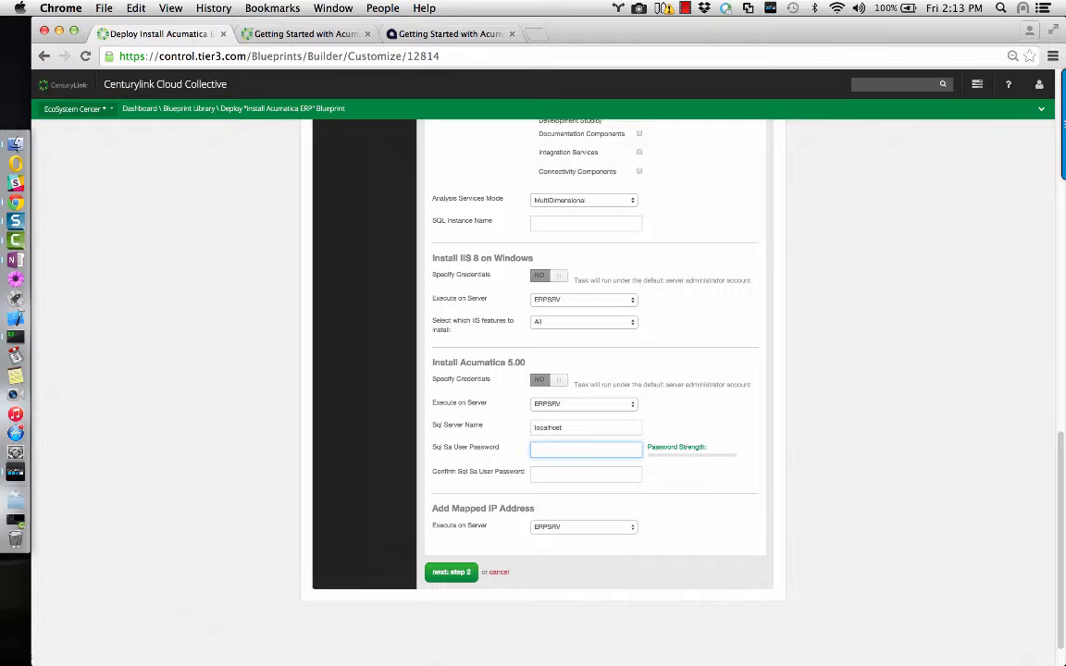
text(******)
key(Tab)
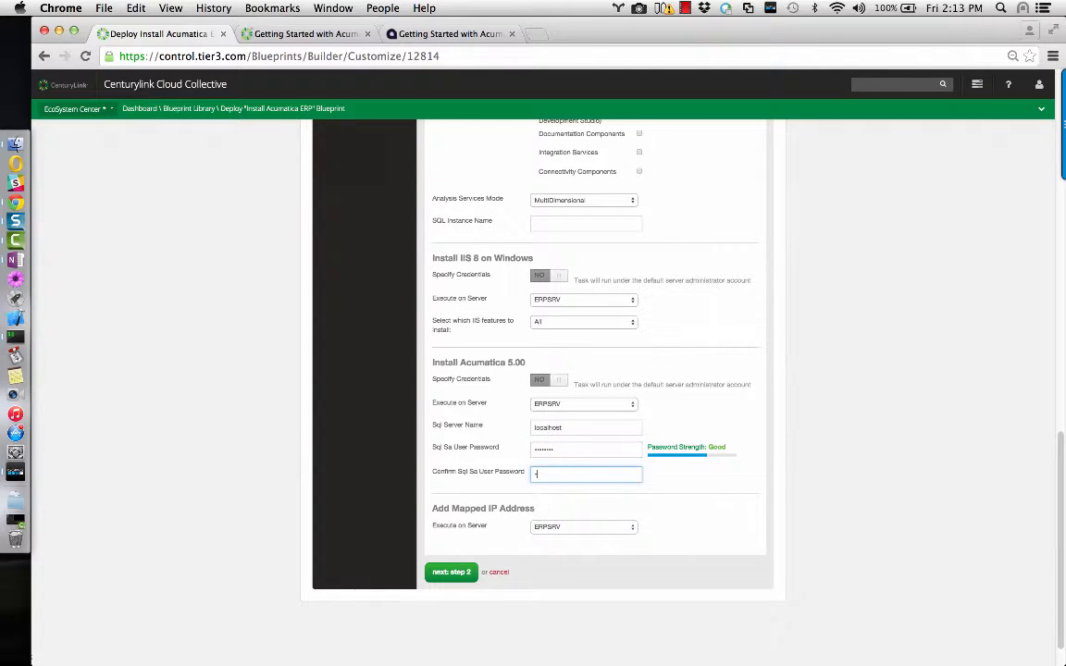
text(*******)
click(689, 514)
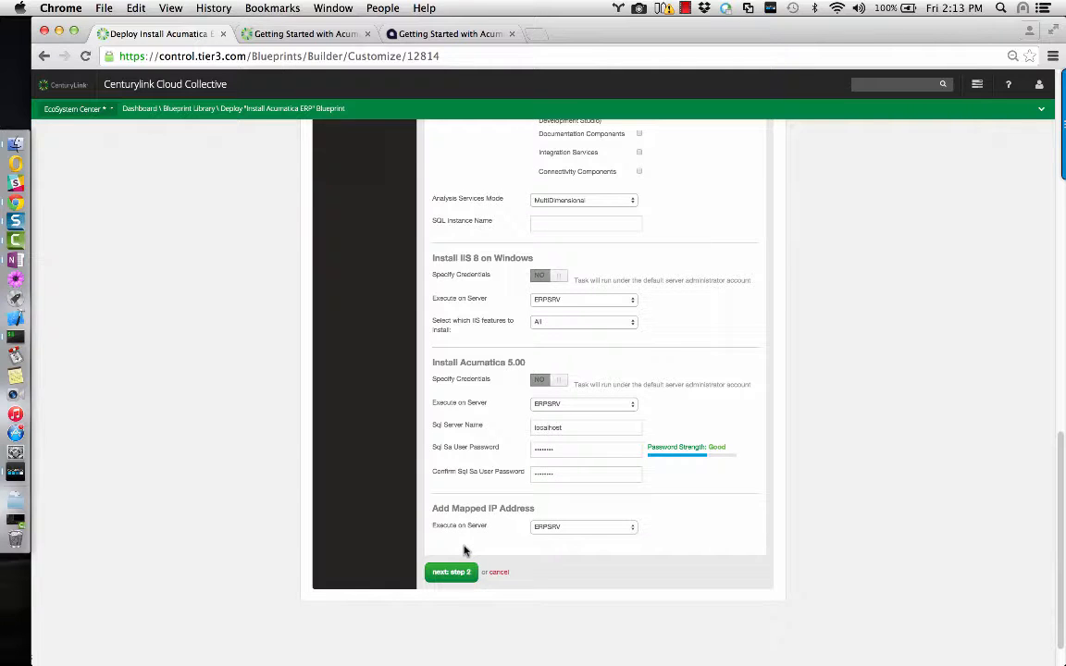
Review settings, keeping SQL Instance Name blank and Sql Server Name localhost, then proceed to step 2.
scroll(465, 552, up, 10)
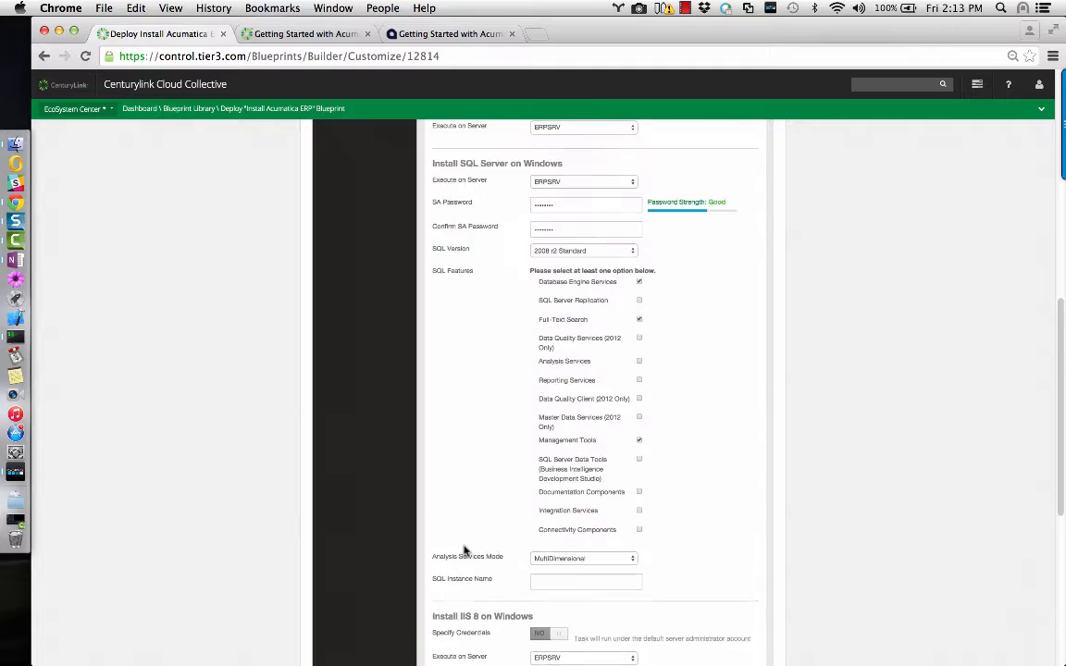
scroll(465, 552, up, 2)
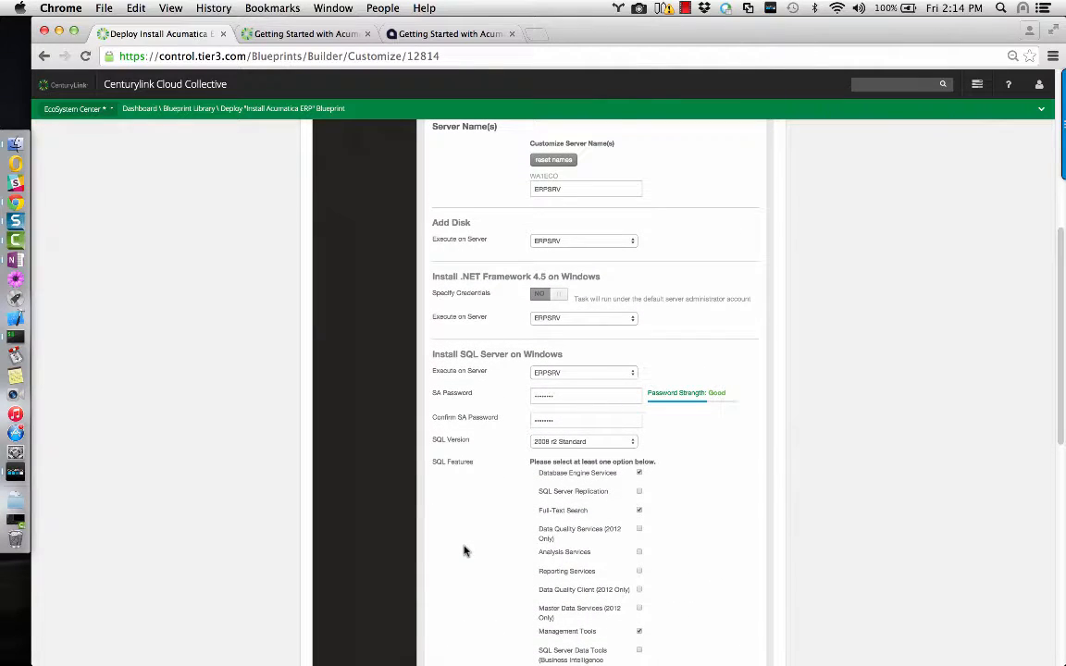
scroll(466, 515, up, 4)
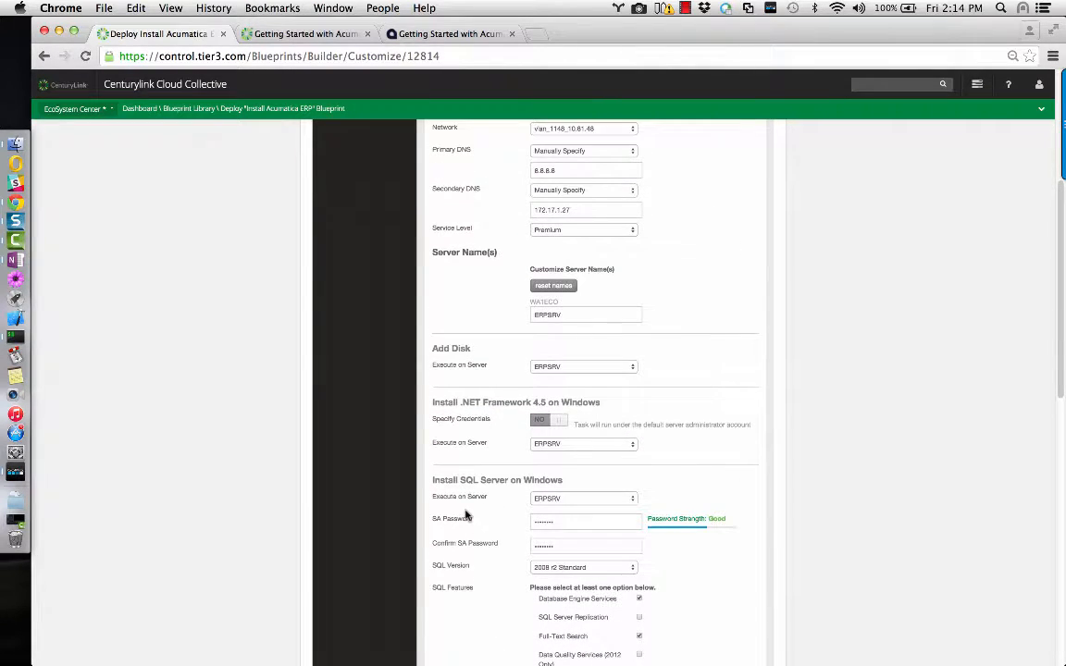
scroll(444, 491, up, 2)
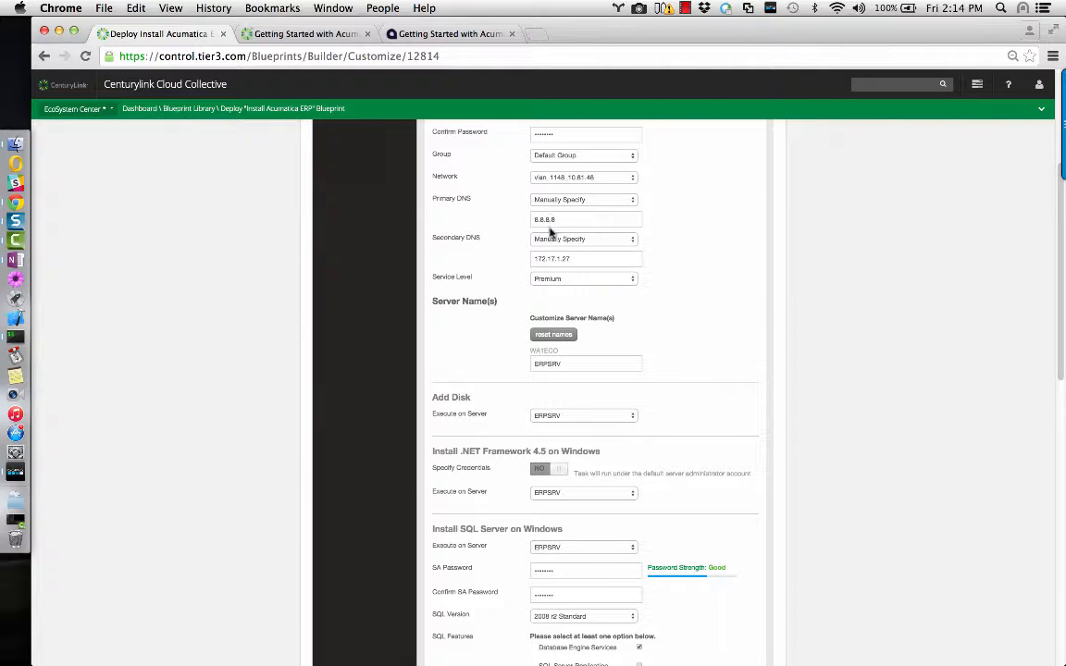
scroll(574, 352, down, 5)
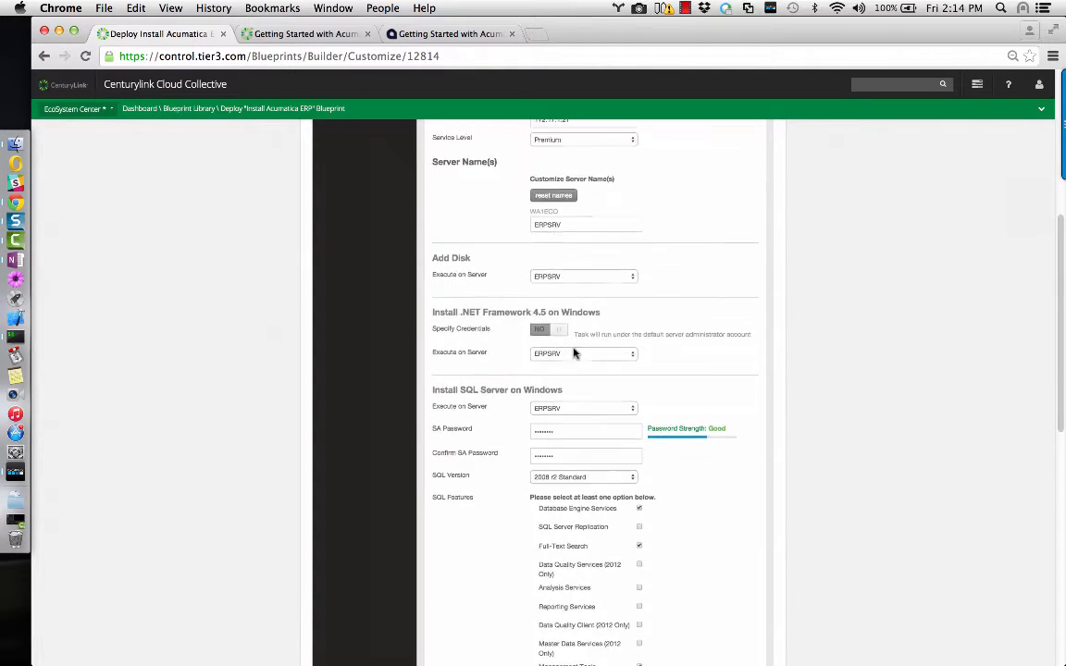
scroll(573, 352, down, 6)
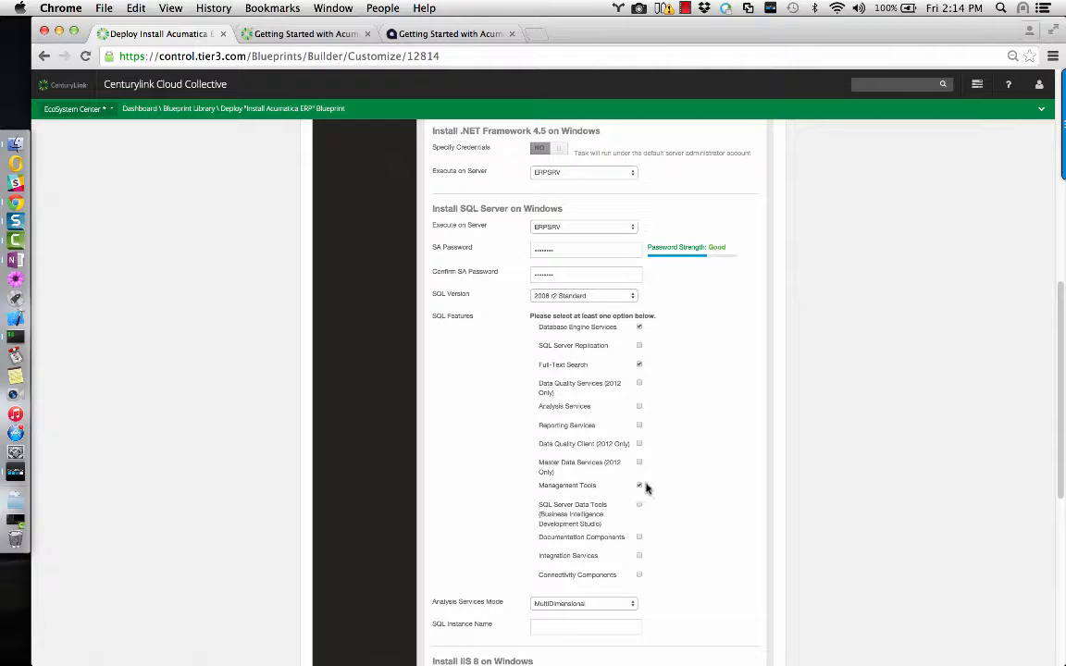
scroll(700, 479, down, 3)
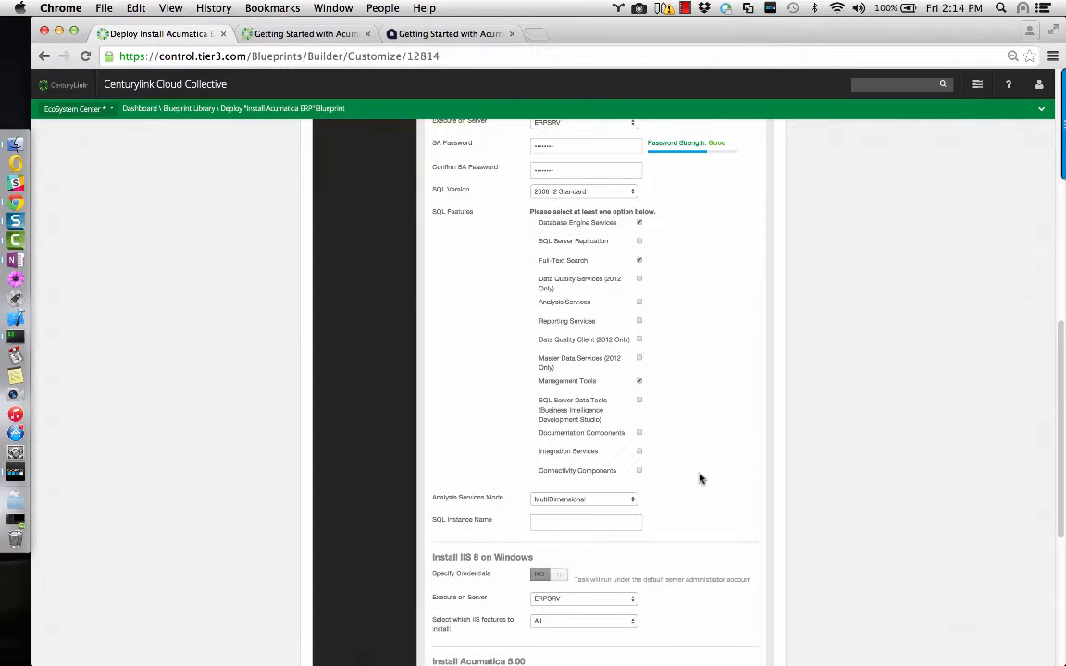
click(573, 521)
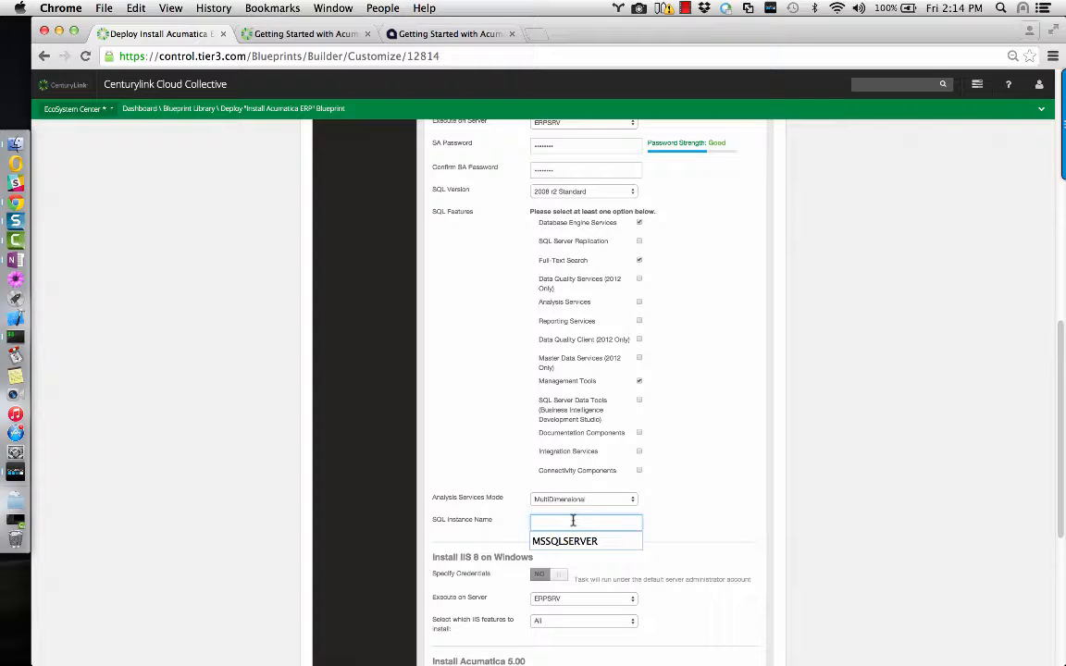
click(686, 534)
click(560, 523)
scroll(688, 529, down, 5)
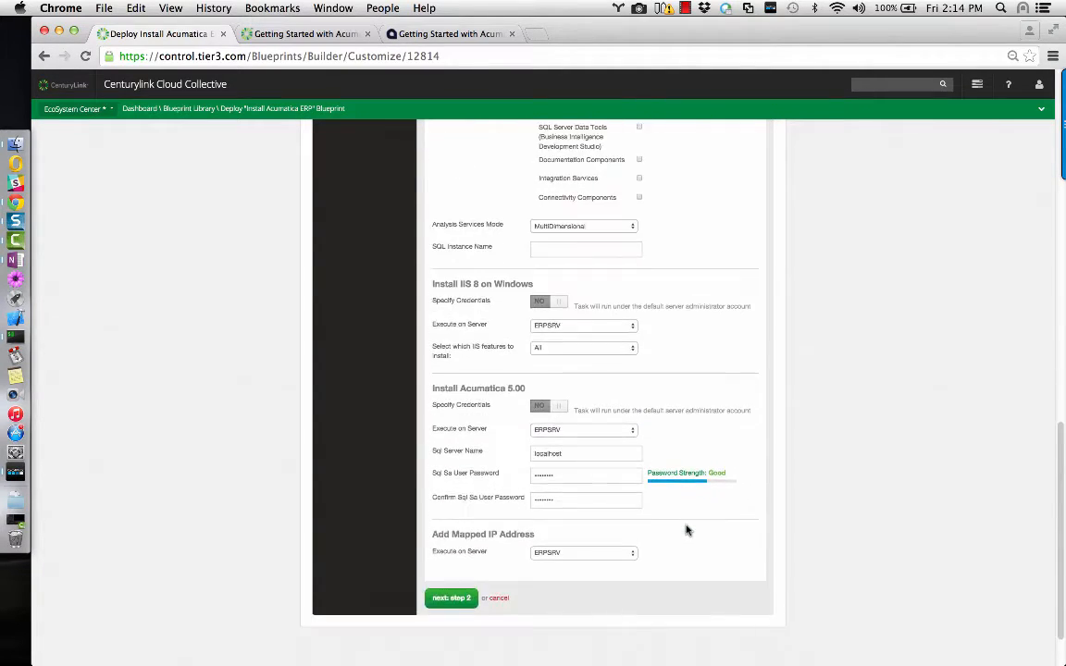
click(583, 430)
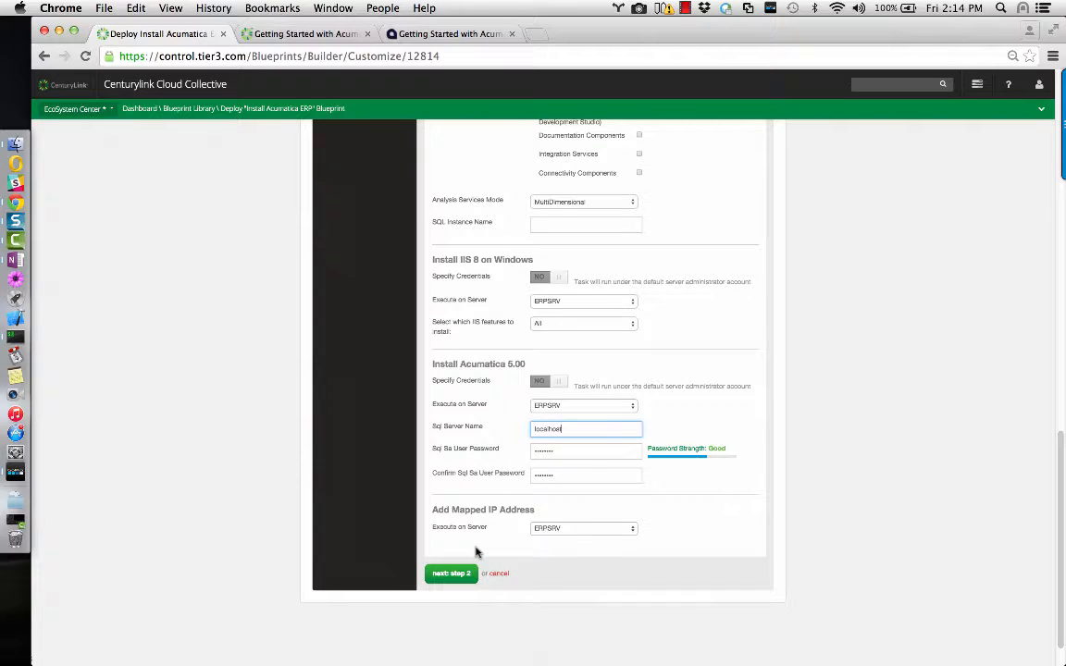
click(458, 576)
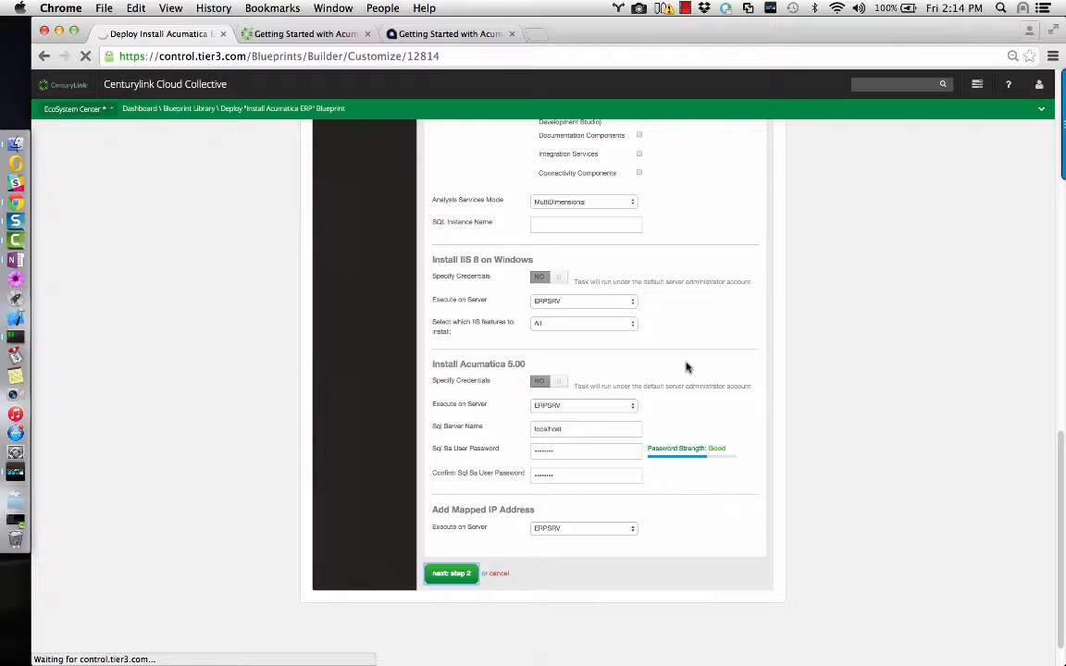
Deploy the Install Acumatica ERP blueprint from the bottom of the Review page.
scroll(714, 365, down, 2)
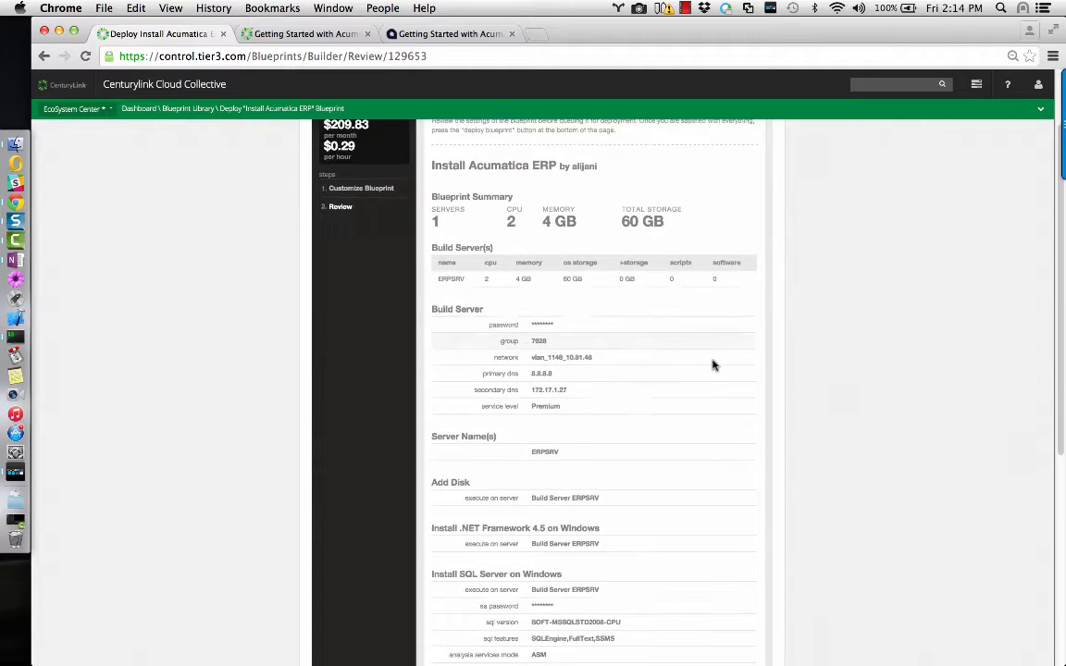
scroll(713, 365, down, 8)
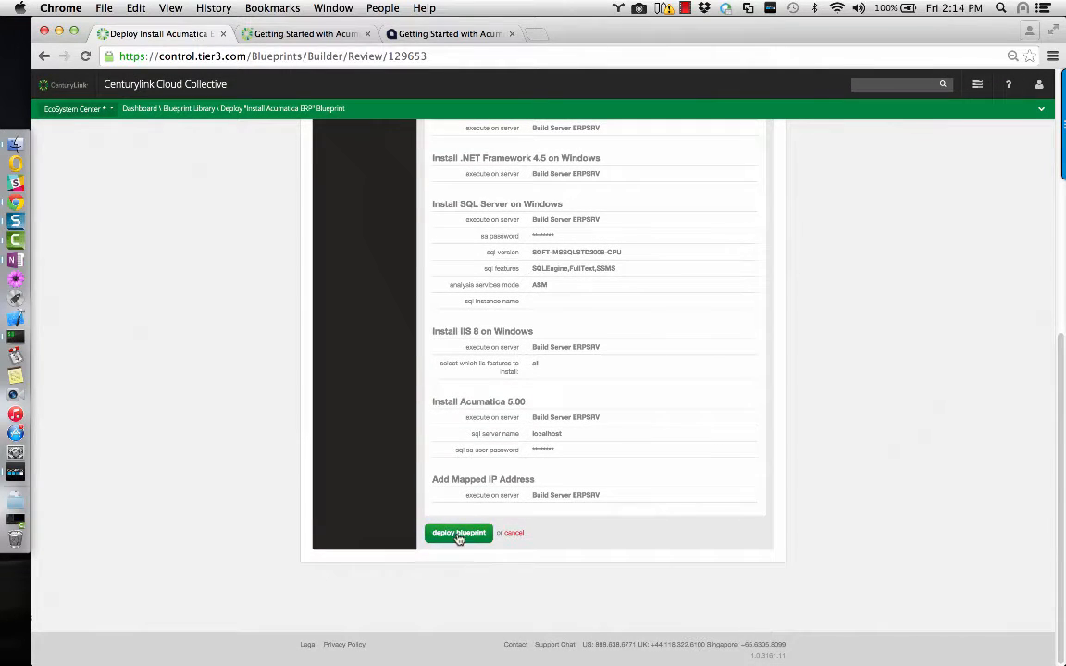
click(459, 534)
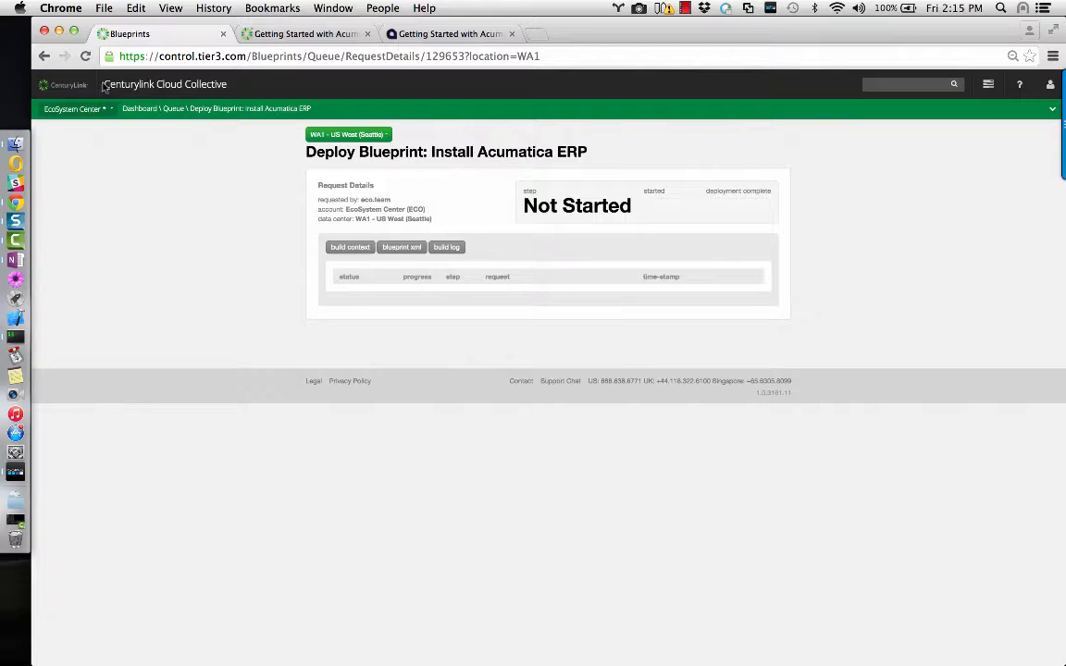
Refresh the deployment request page until the build shows 22/22 steps complete.
click(84, 55)
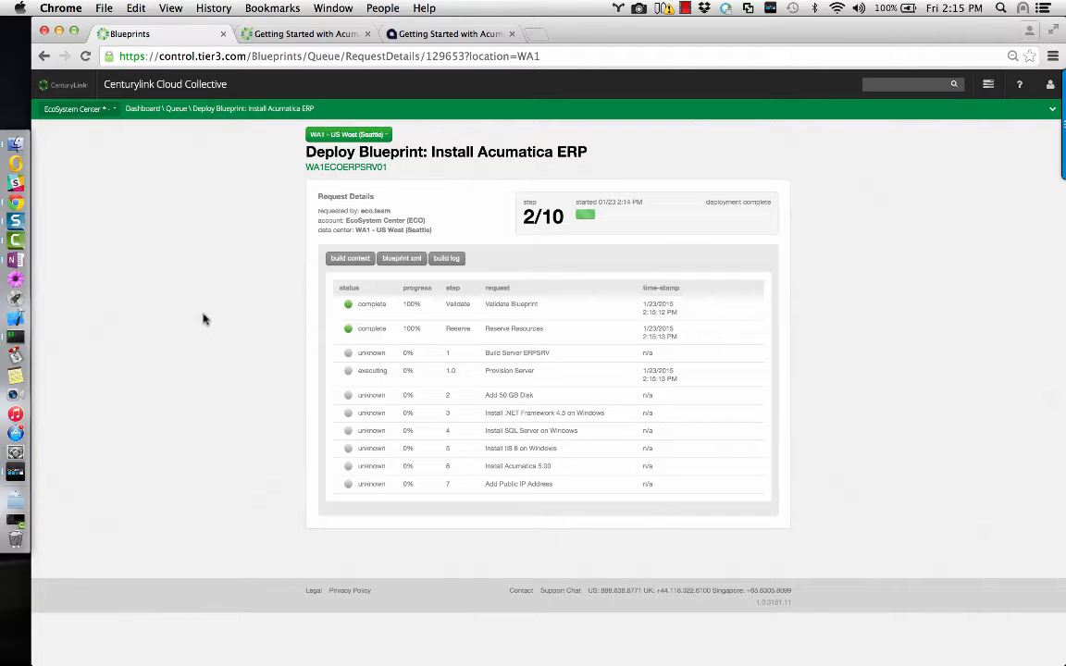
mouse_move(1050, 125)
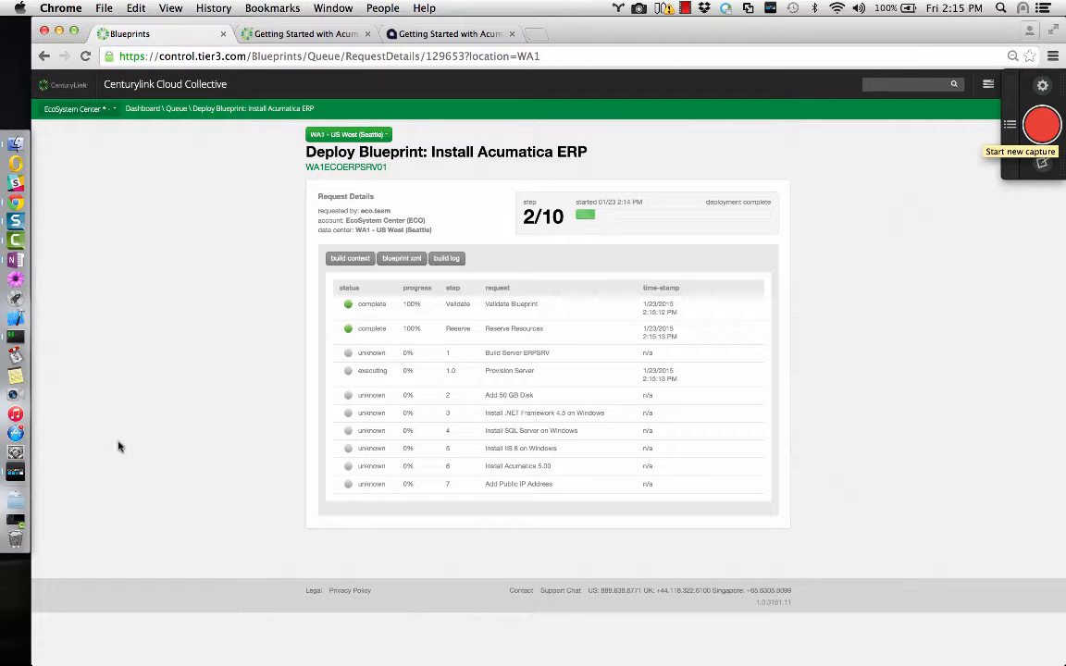
click(16, 242)
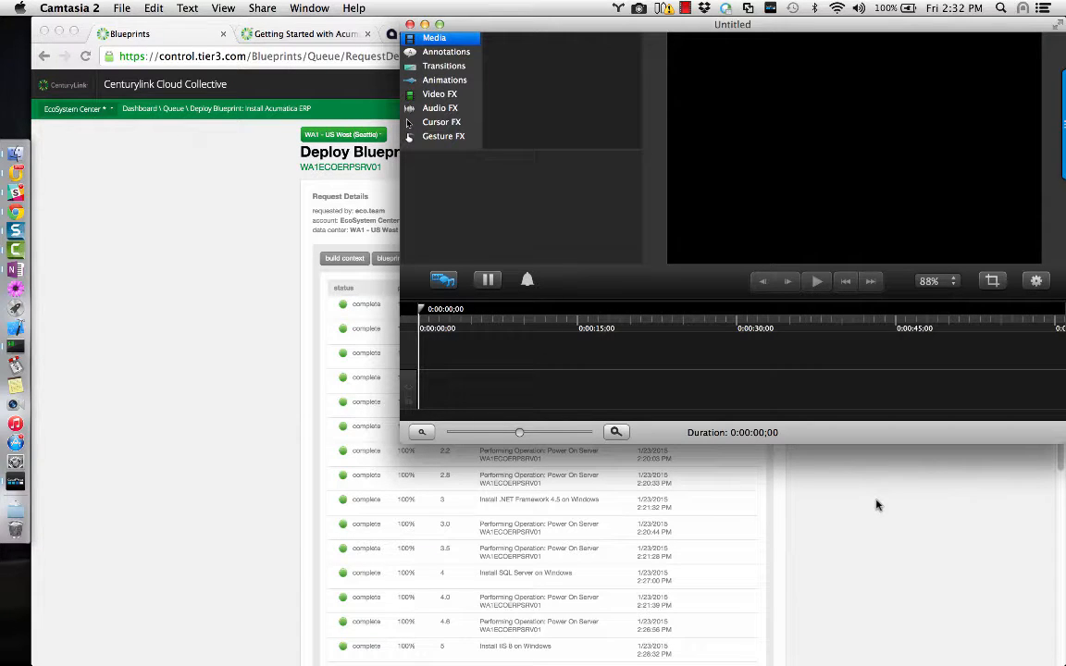
click(877, 505)
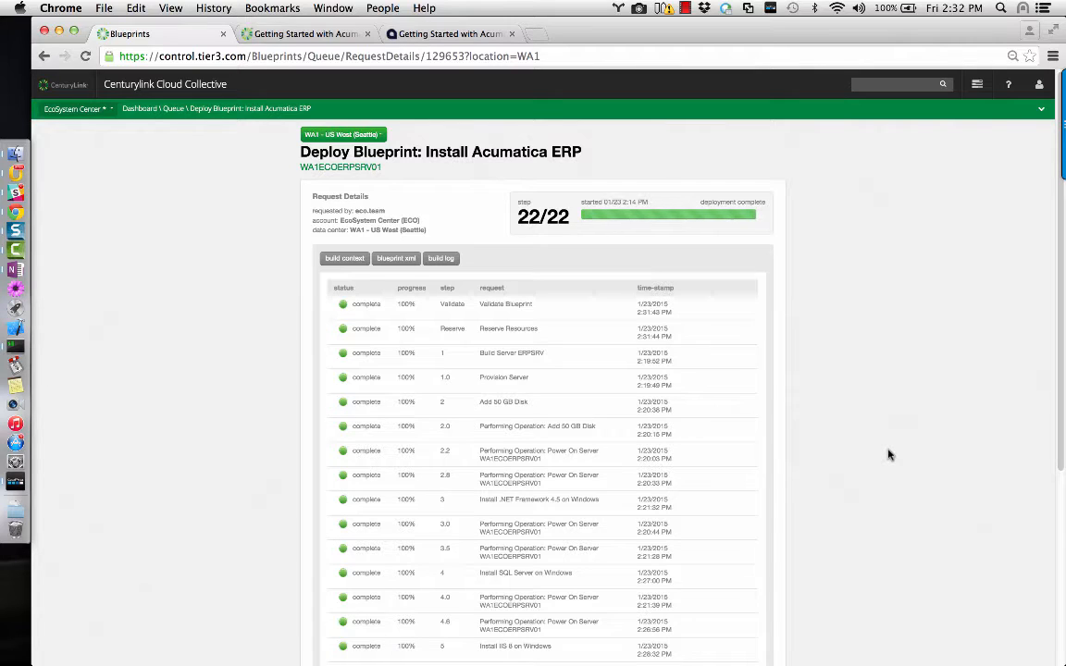
scroll(889, 454, down, 5)
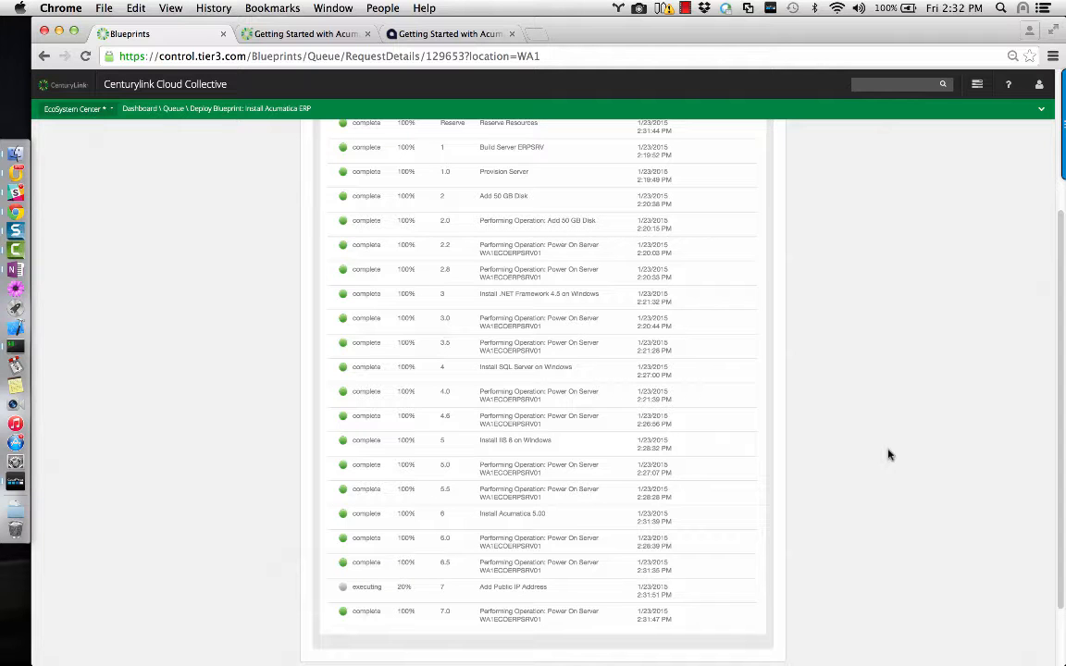
scroll(889, 454, up, 3)
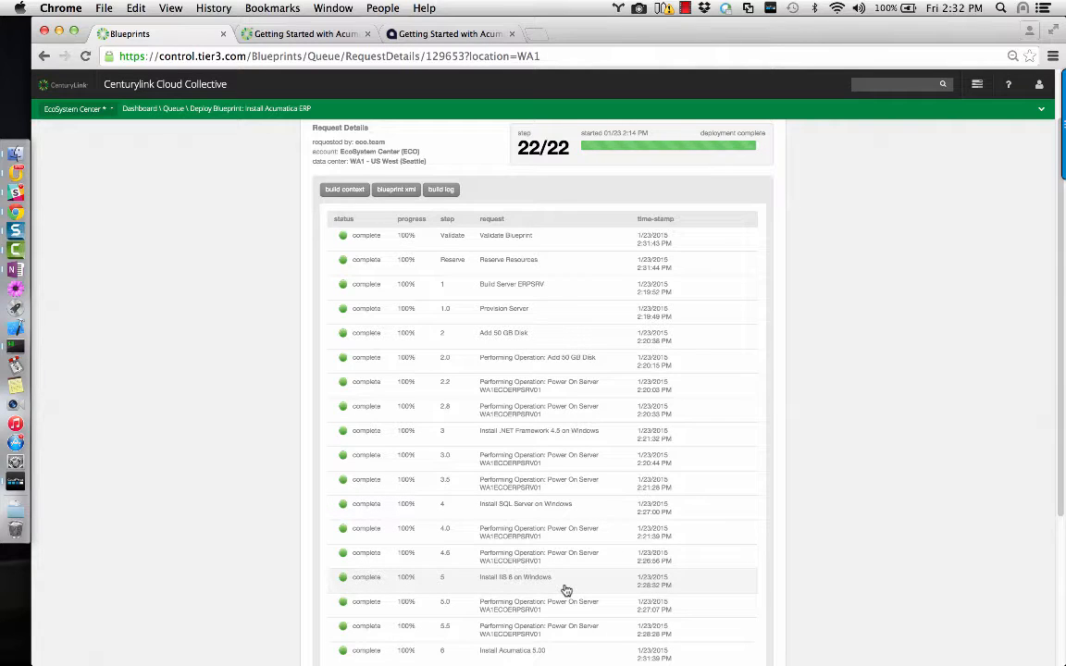
scroll(566, 591, down, 1)
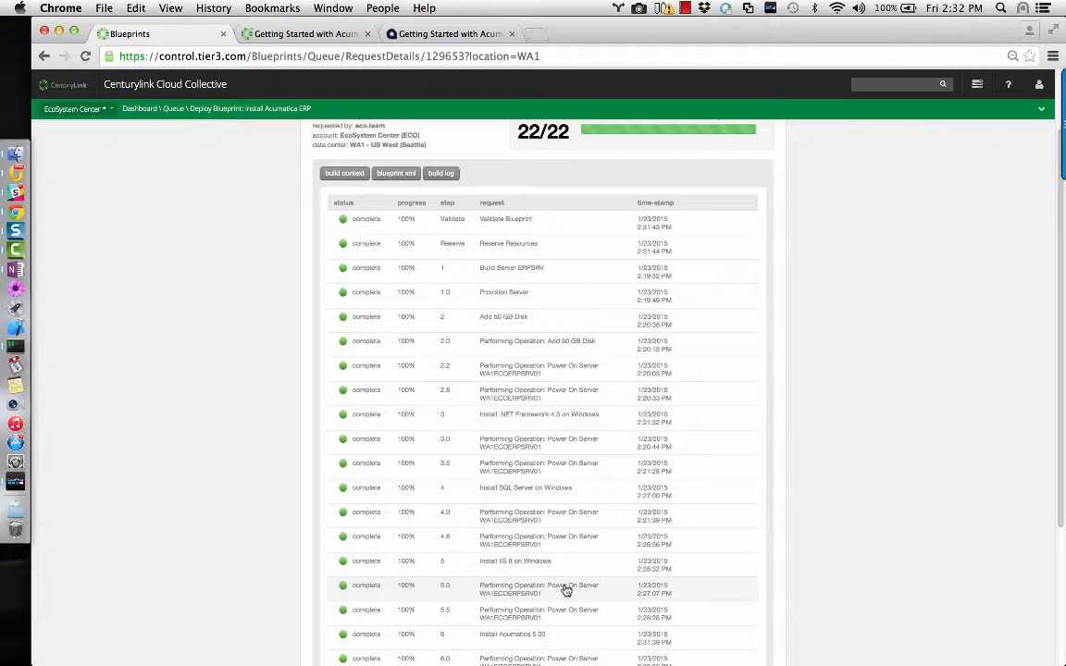
scroll(565, 591, down, 3)
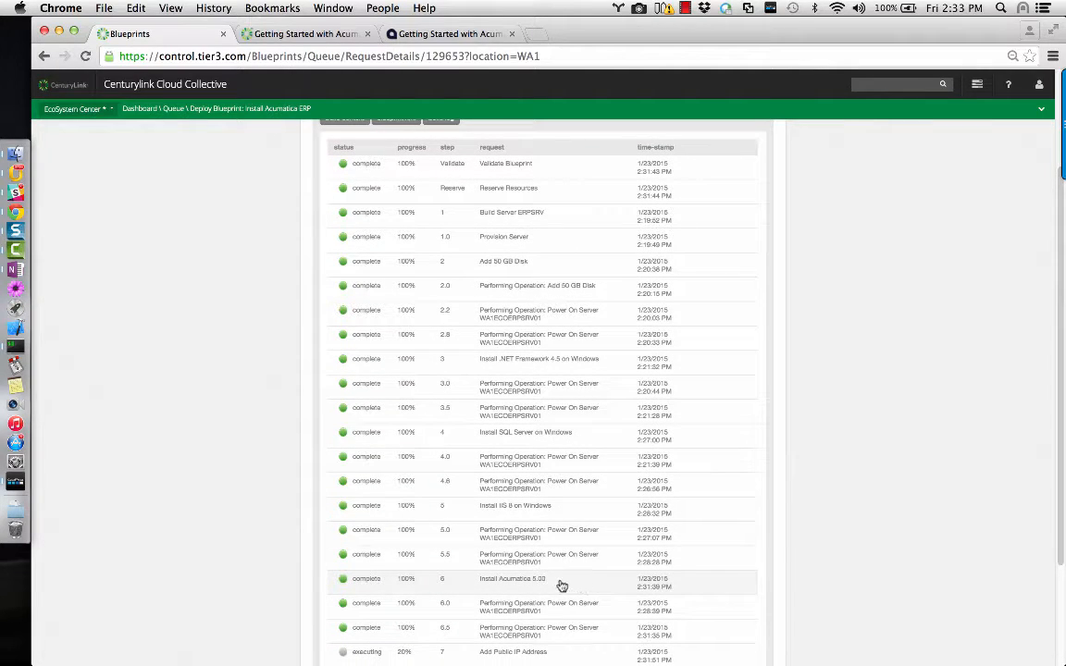
scroll(559, 585, down, 3)
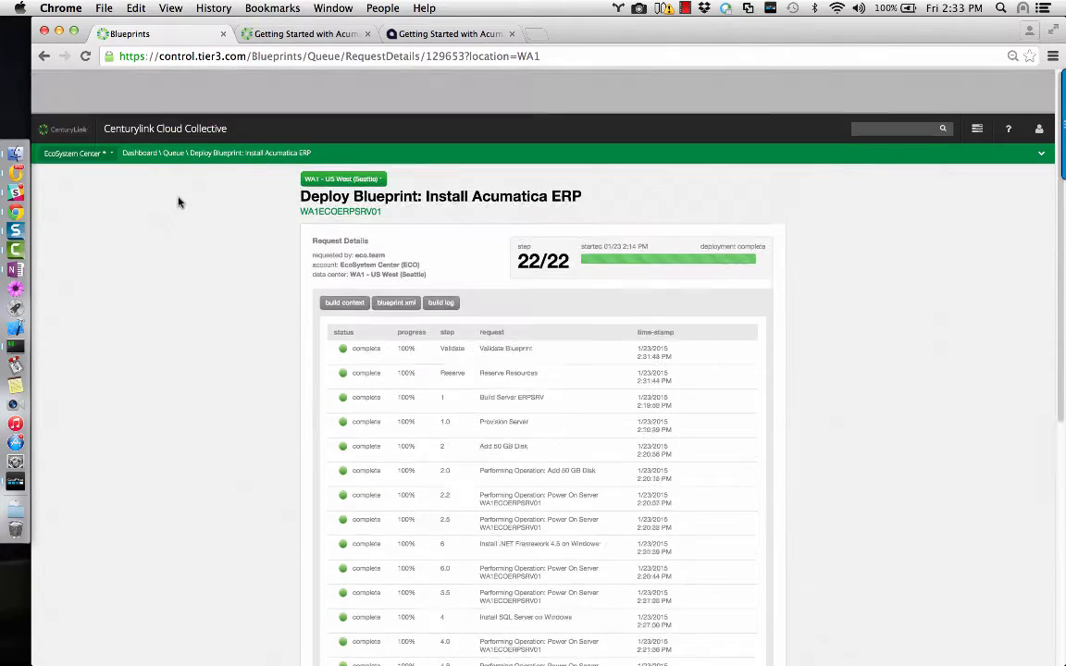
click(85, 56)
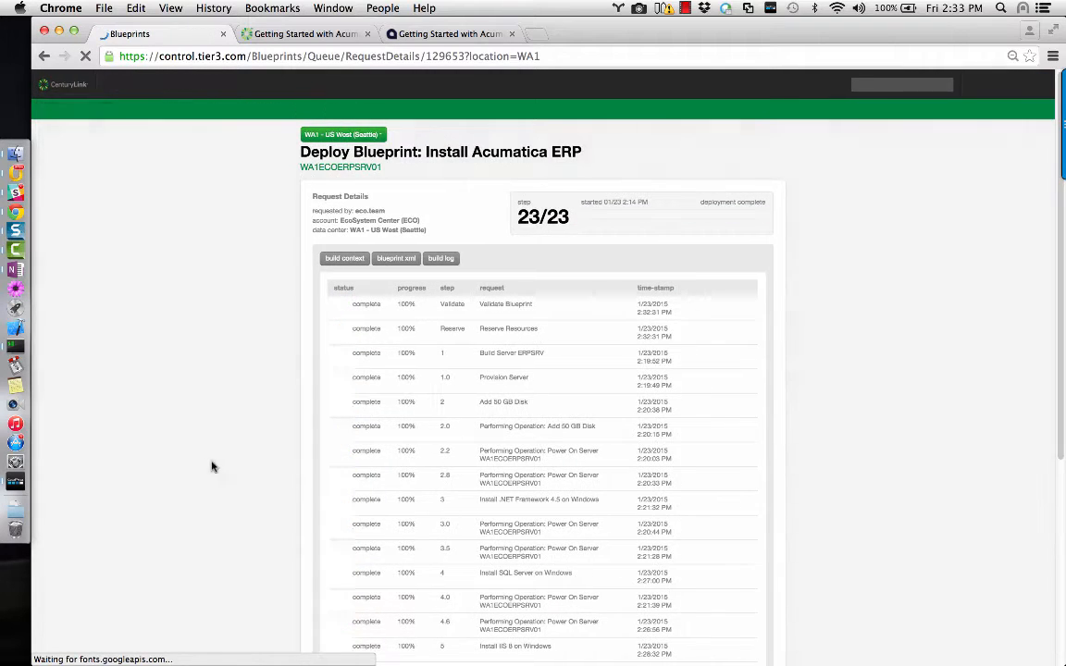
scroll(221, 463, down, 5)
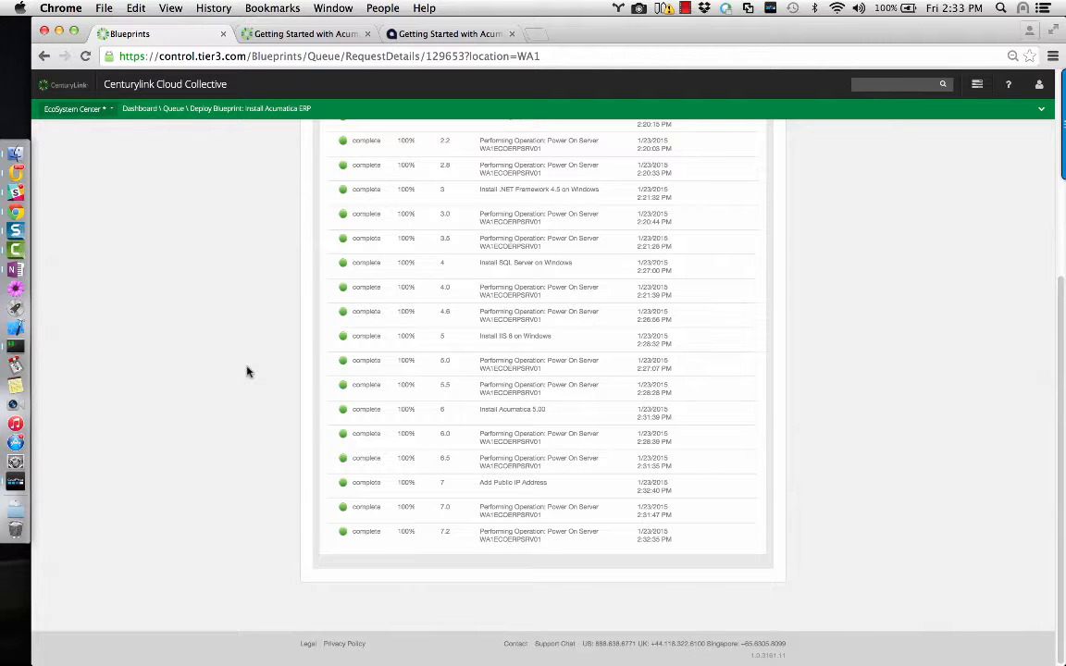
scroll(237, 402, up, 3)
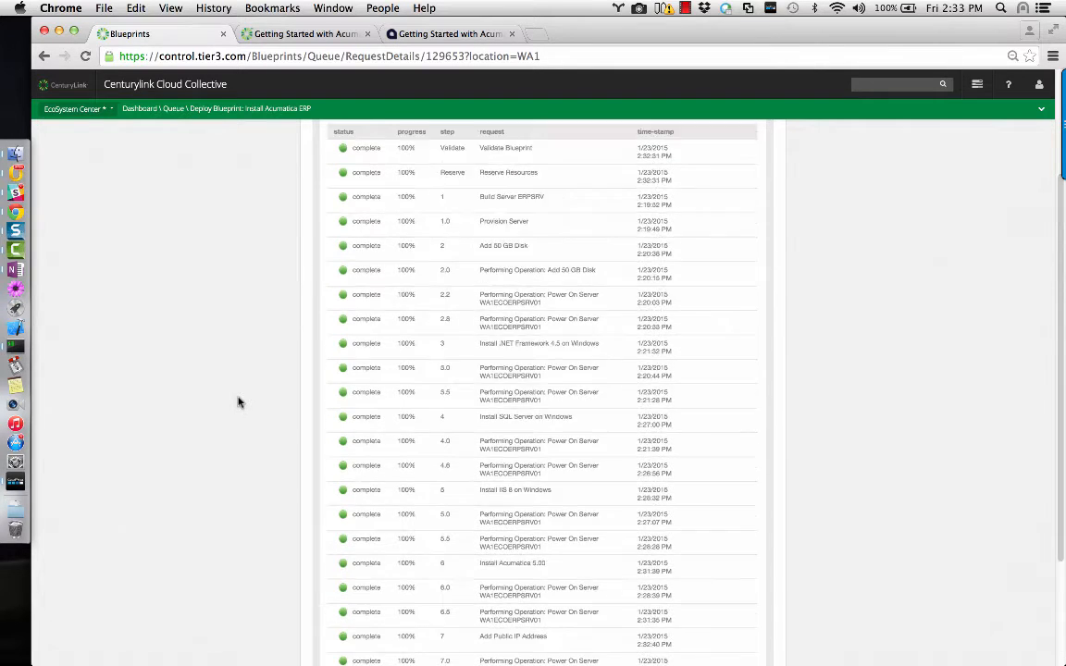
scroll(238, 402, up, 3)
scroll(238, 401, down, 5)
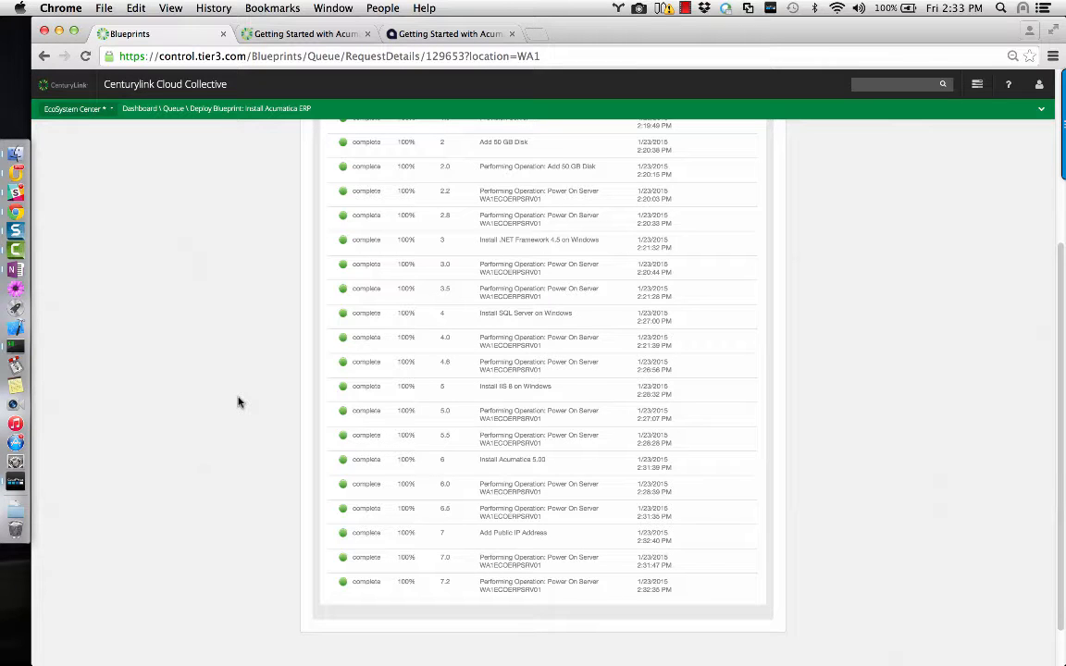
scroll(237, 401, up, 5)
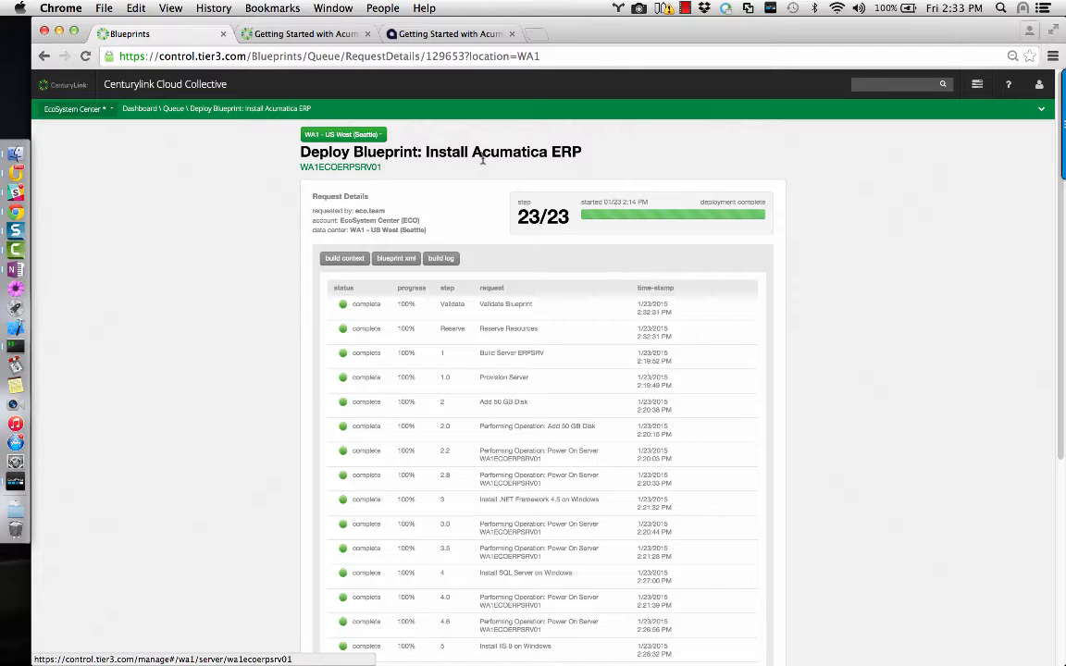
scroll(458, 170, down, 5)
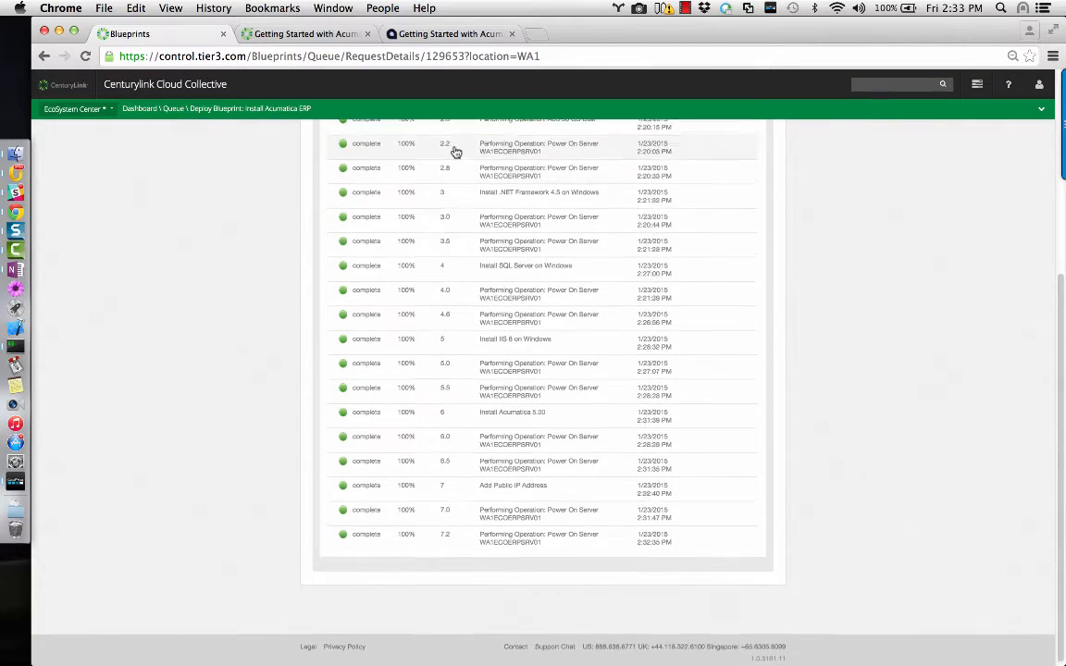
scroll(453, 166, up, 5)
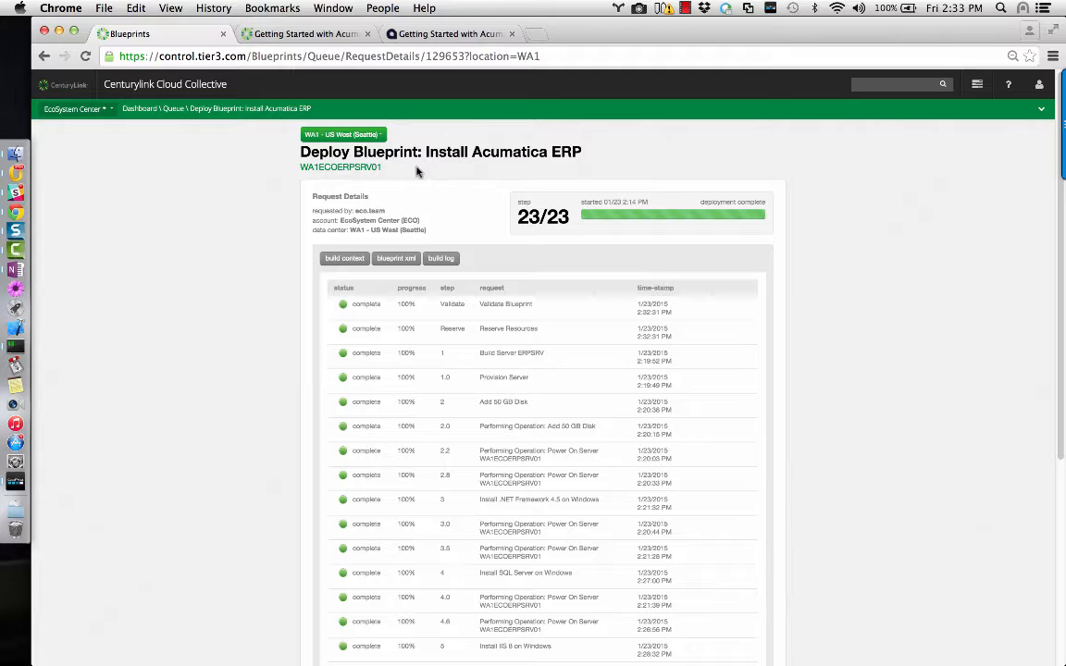
Open the WA1ECOERPSRV01 server page and select its public IP 64.94.114.117.
click(375, 167)
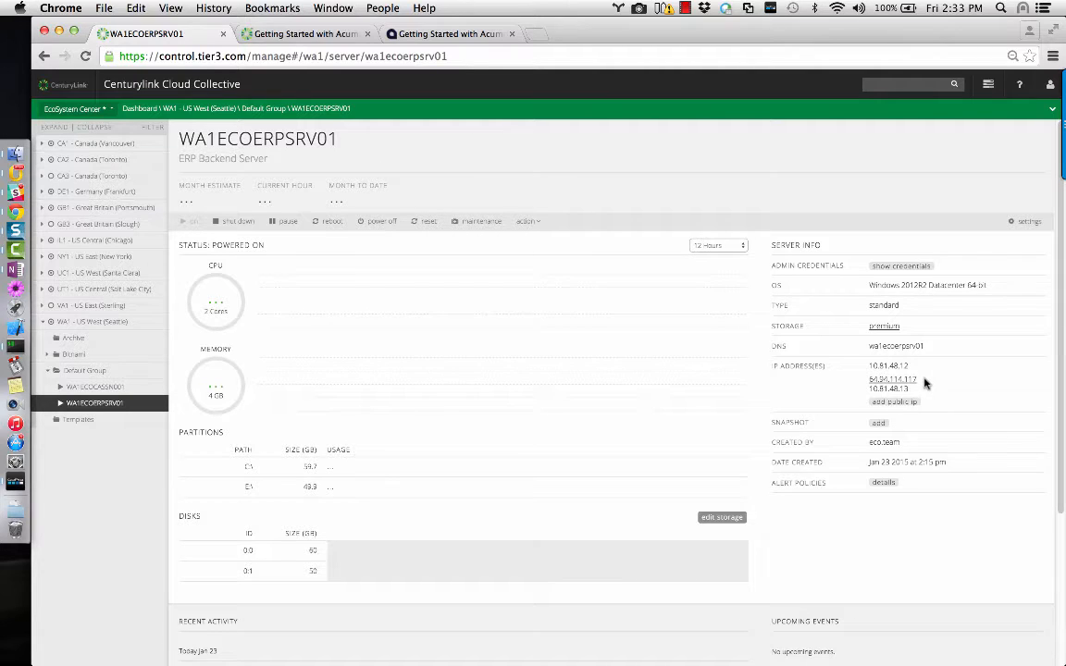
drag(921, 383, 872, 384)
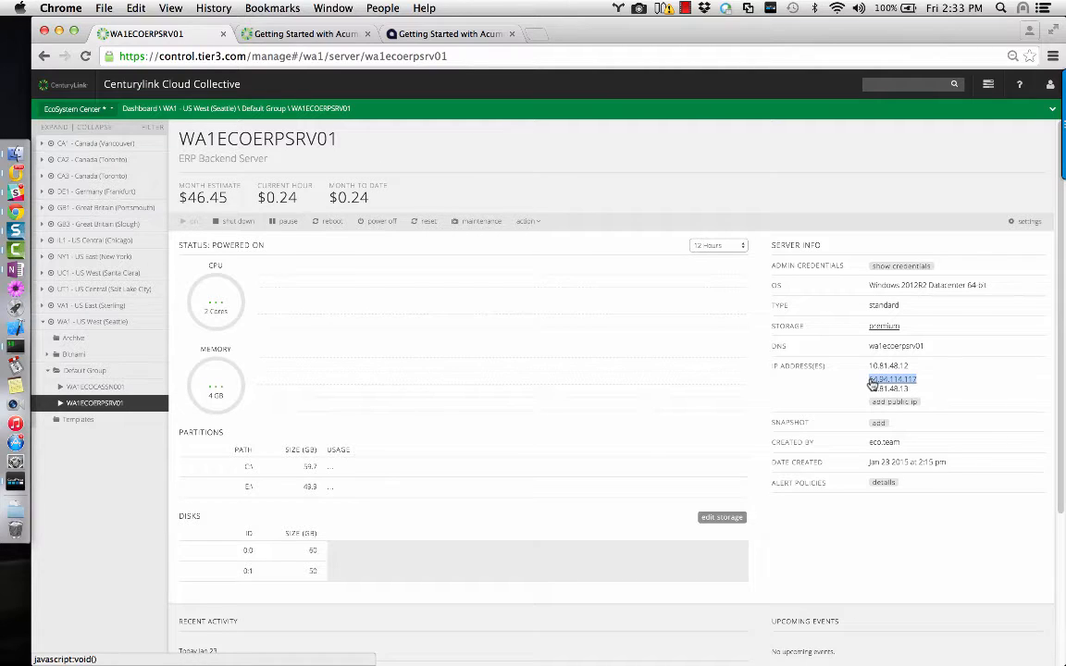
In a new tab, load 64.94.114.117/AcumaticaERP/ to reach the Acumatica login page.
key(super+t)
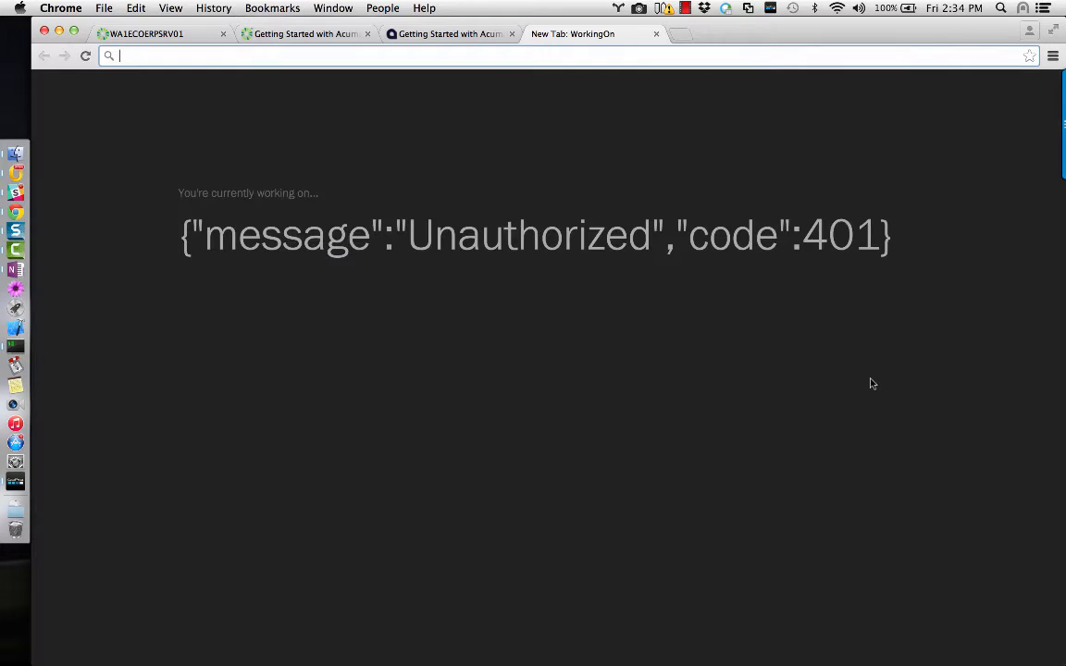
text(64.94.114.117)
text(/)
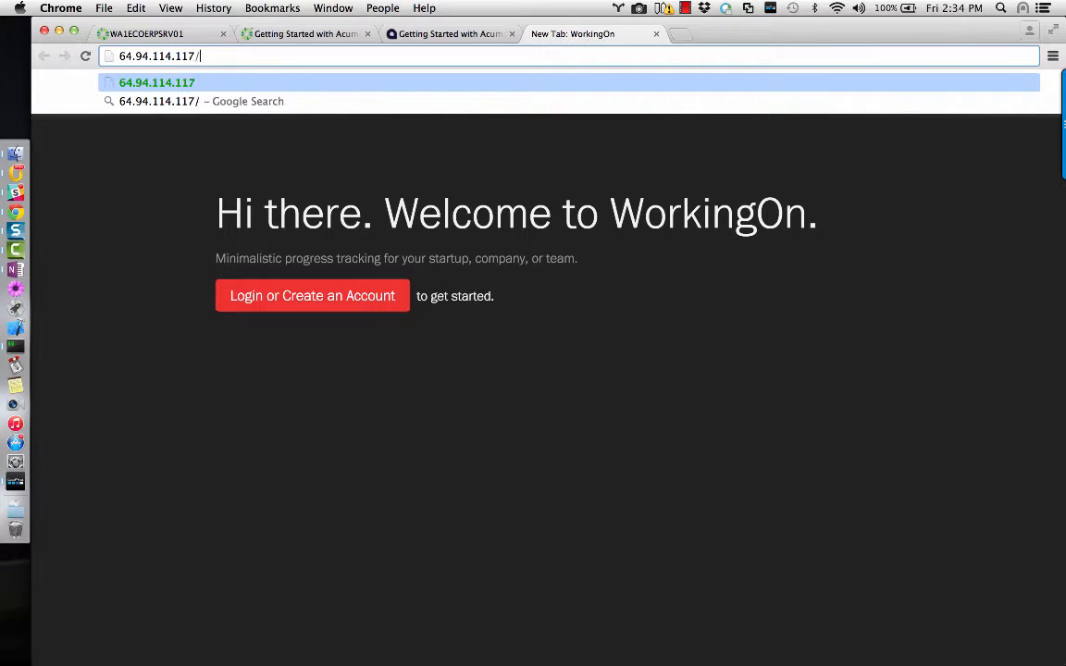
text(Acumat)
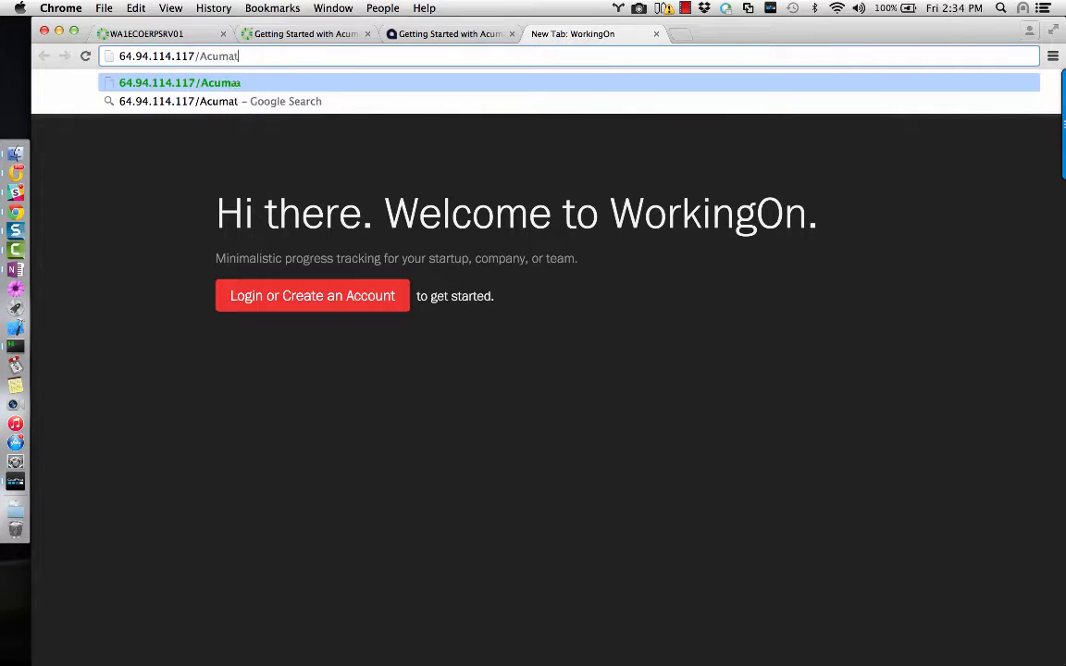
text(icaERP/)
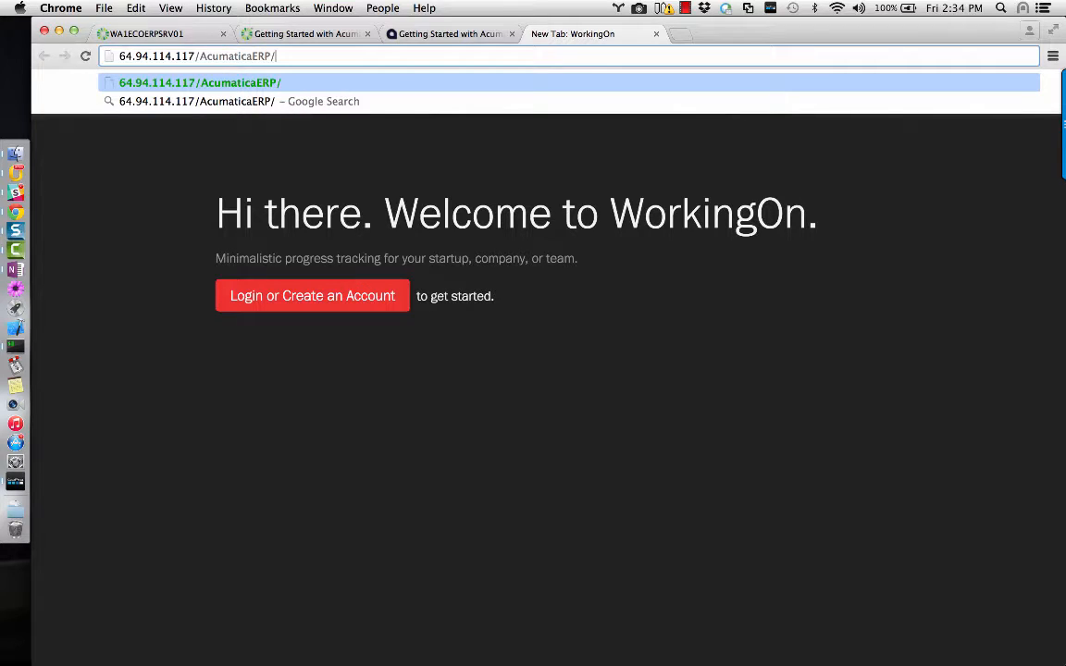
key(Return)
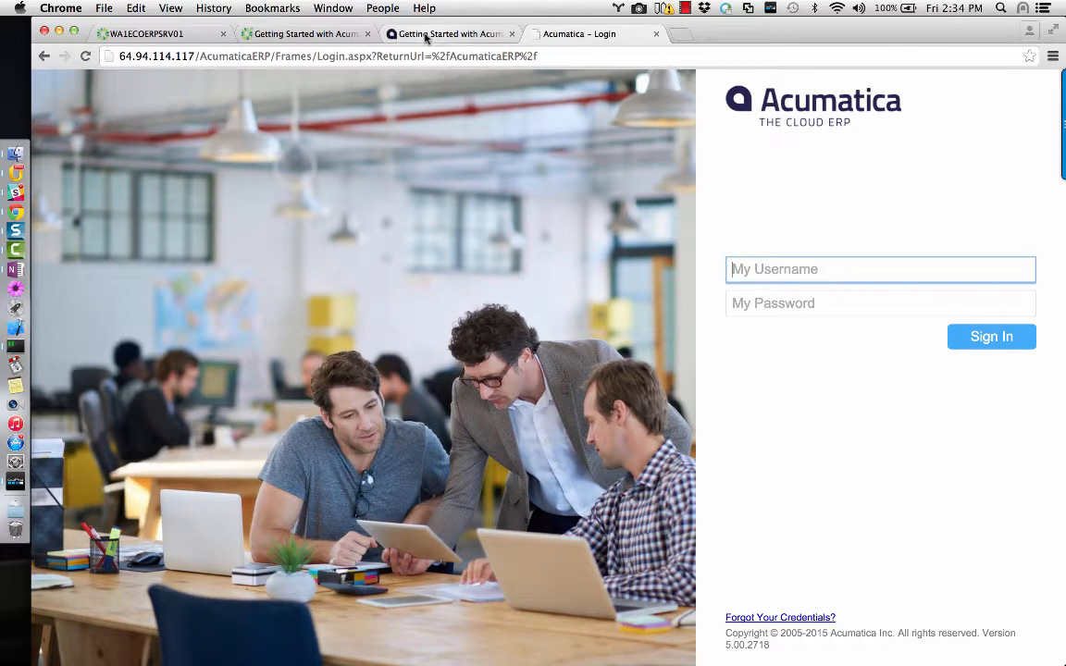
Sign in to Acumatica with the default admin username and password.
click(310, 33)
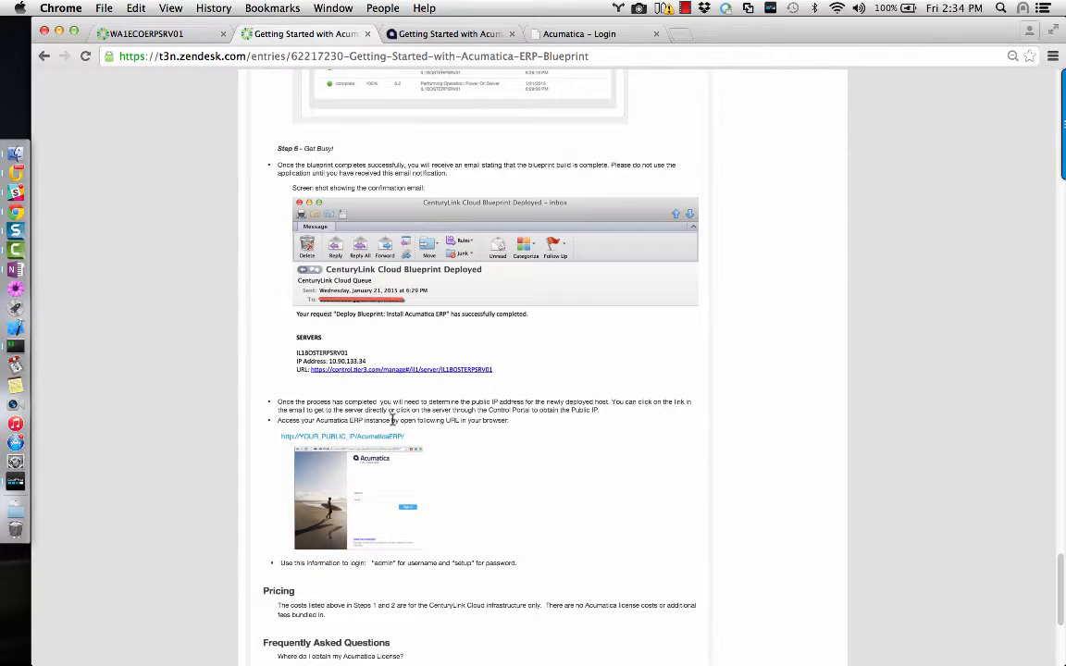
click(588, 35)
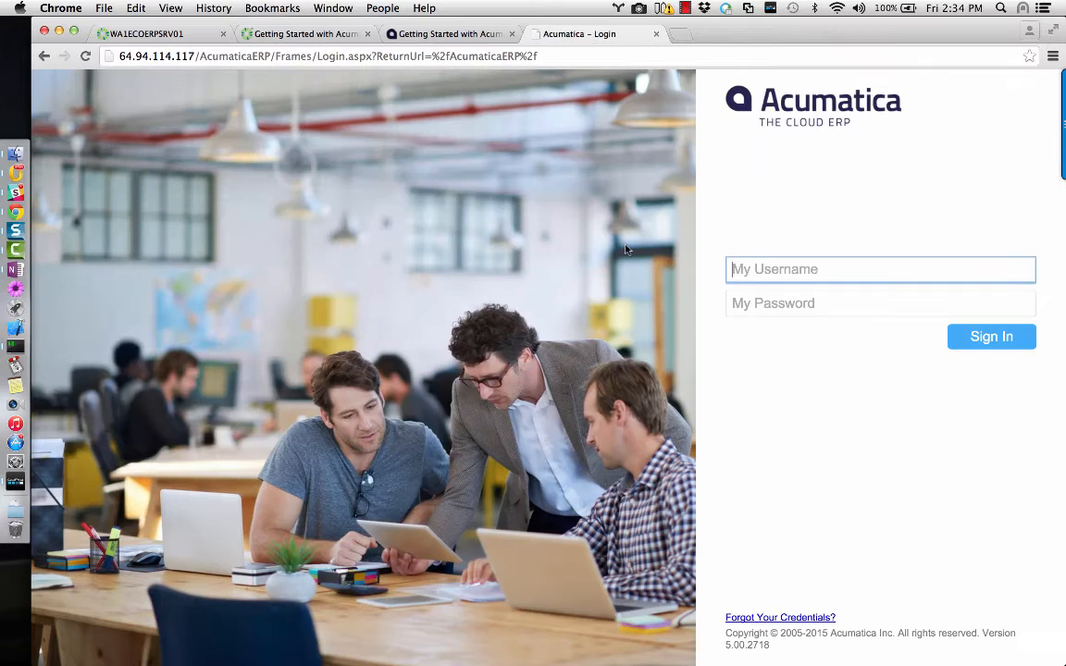
text(admin)
key(Tab)
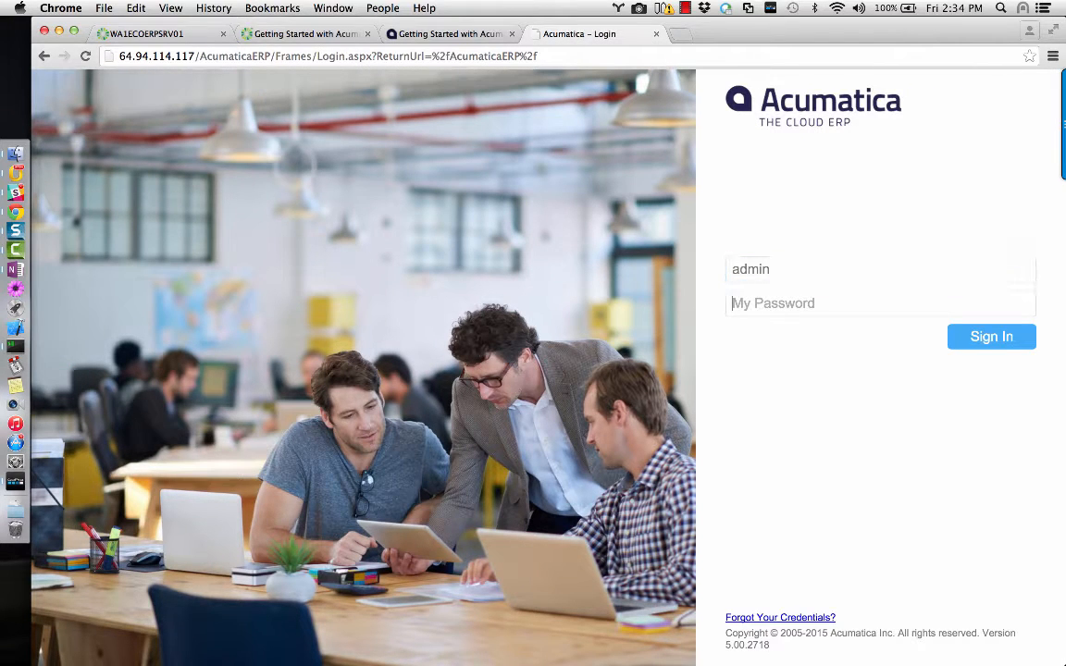
text(1etup)
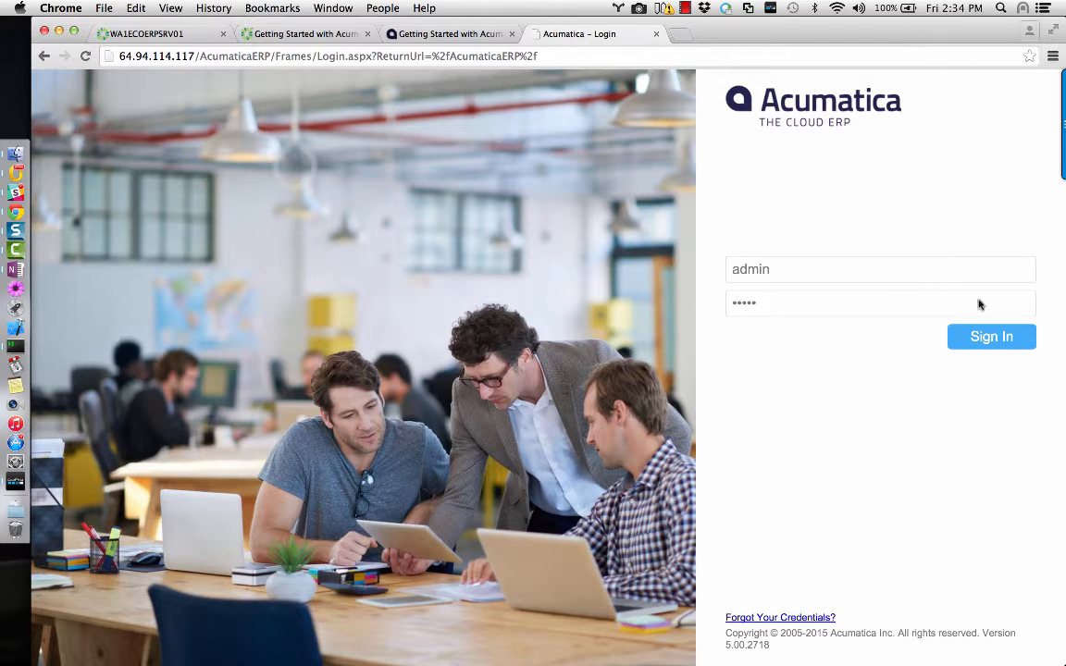
click(971, 338)
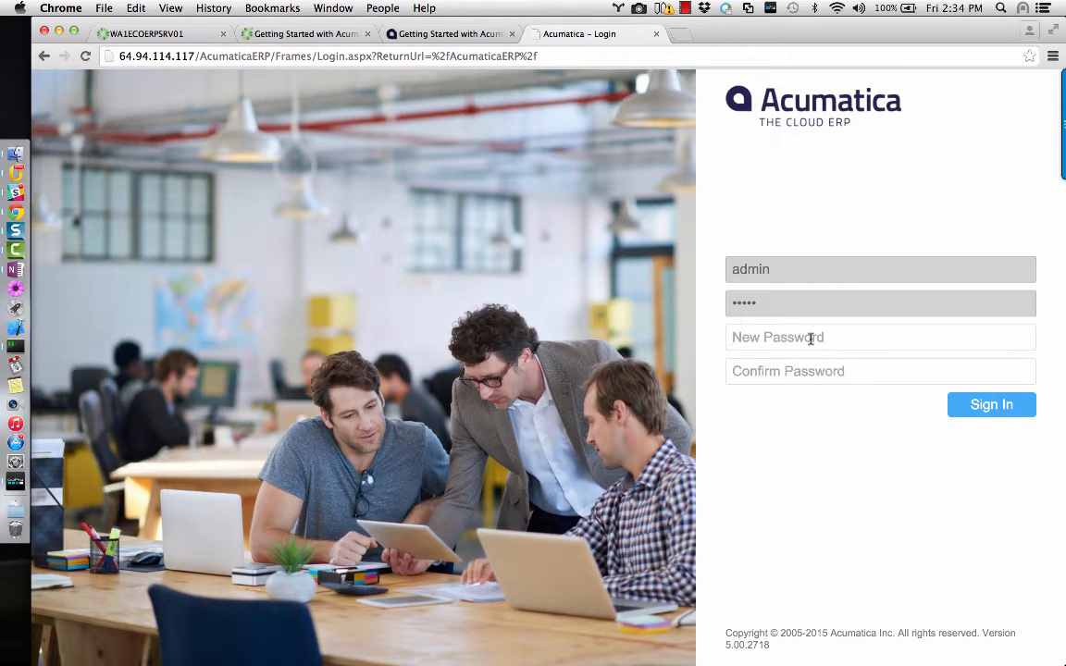
Enter and confirm a new administrator password, then sign in.
text(1234567)
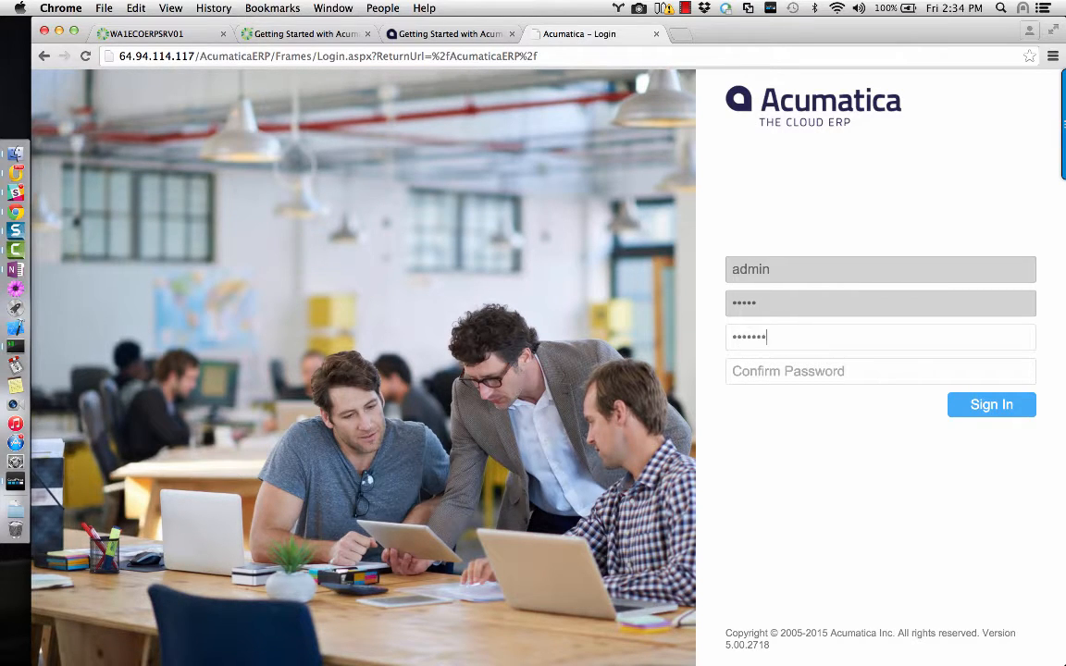
text(•••••)
key(Tab)
text(•••••••)
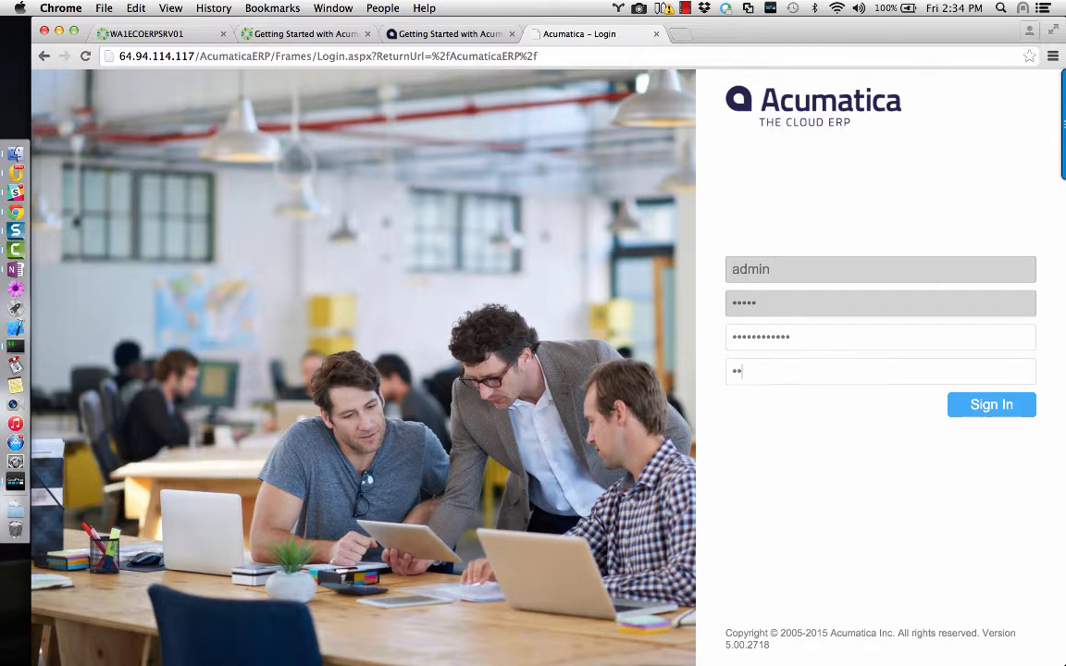
text(•••••)
double_click(863, 344)
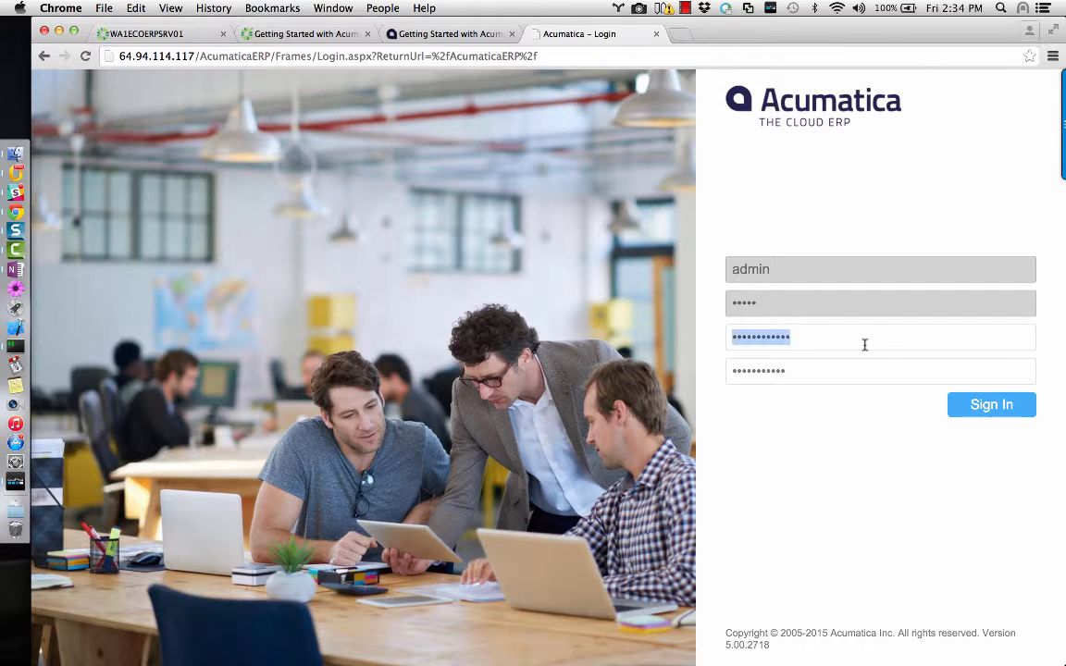
text(••••••••••••)
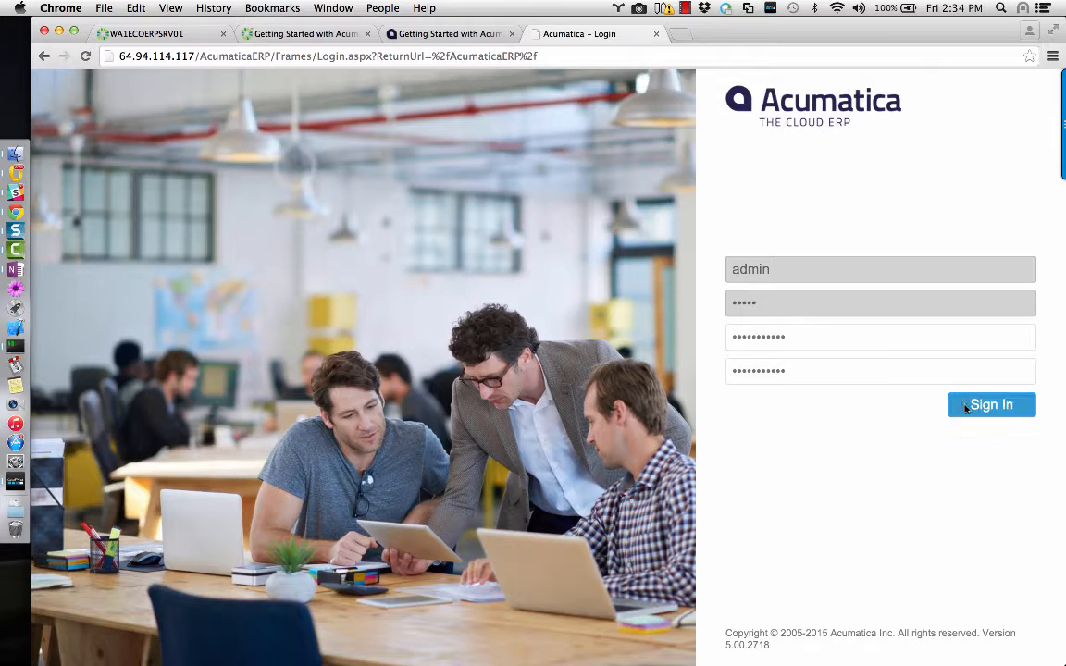
click(966, 408)
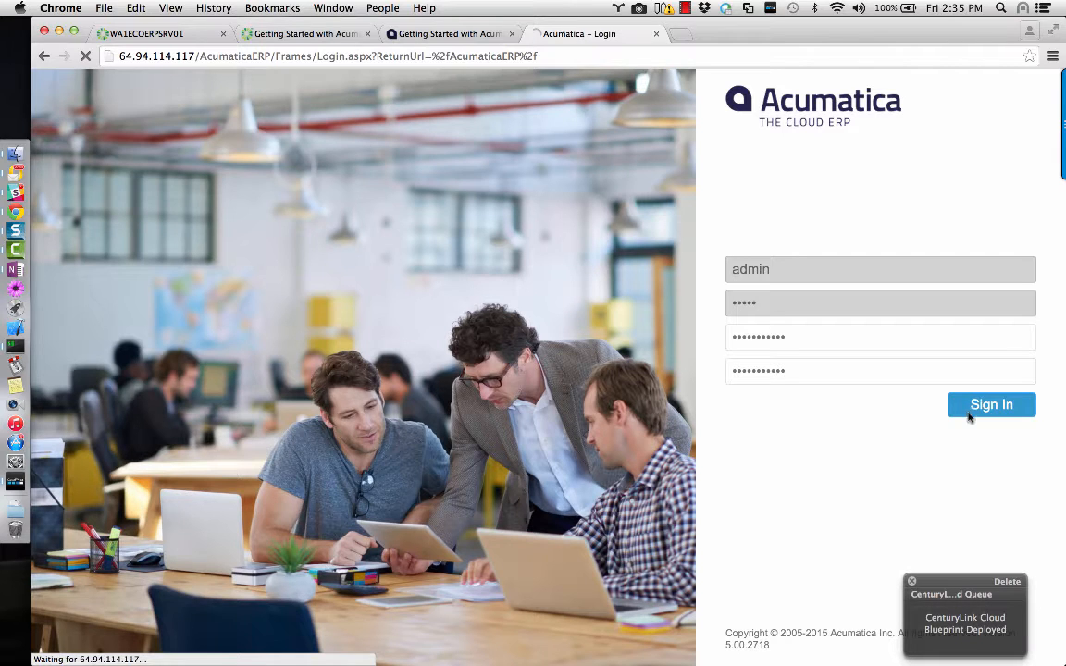
Open the Blueprint Deployed email in Outlook and follow its WA1ECOERPSRV01 server link.
click(951, 630)
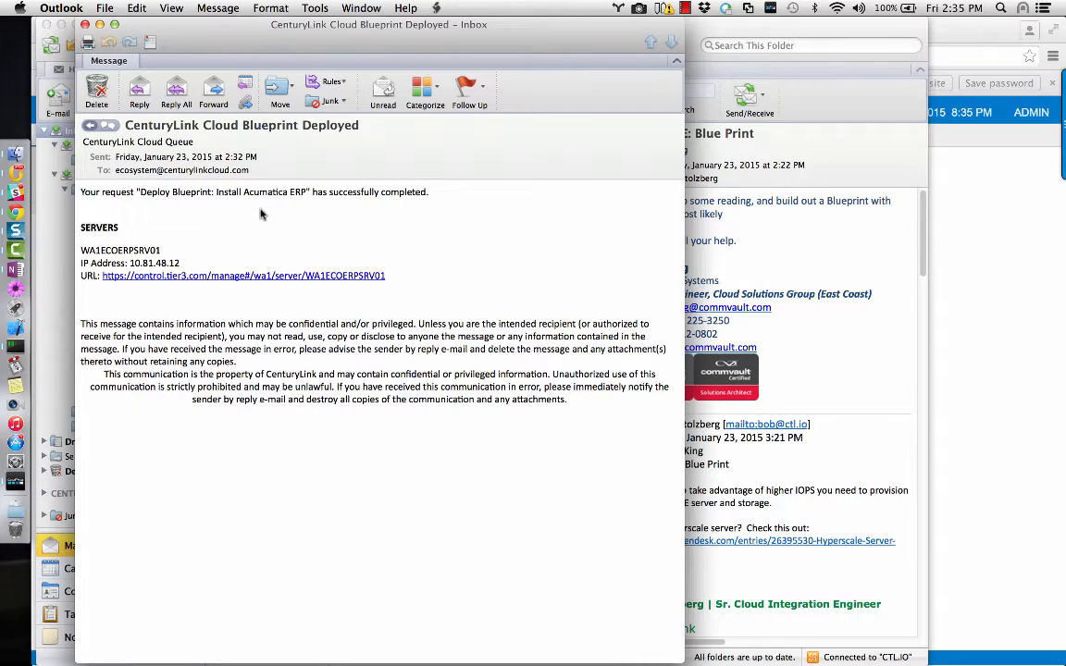
click(368, 276)
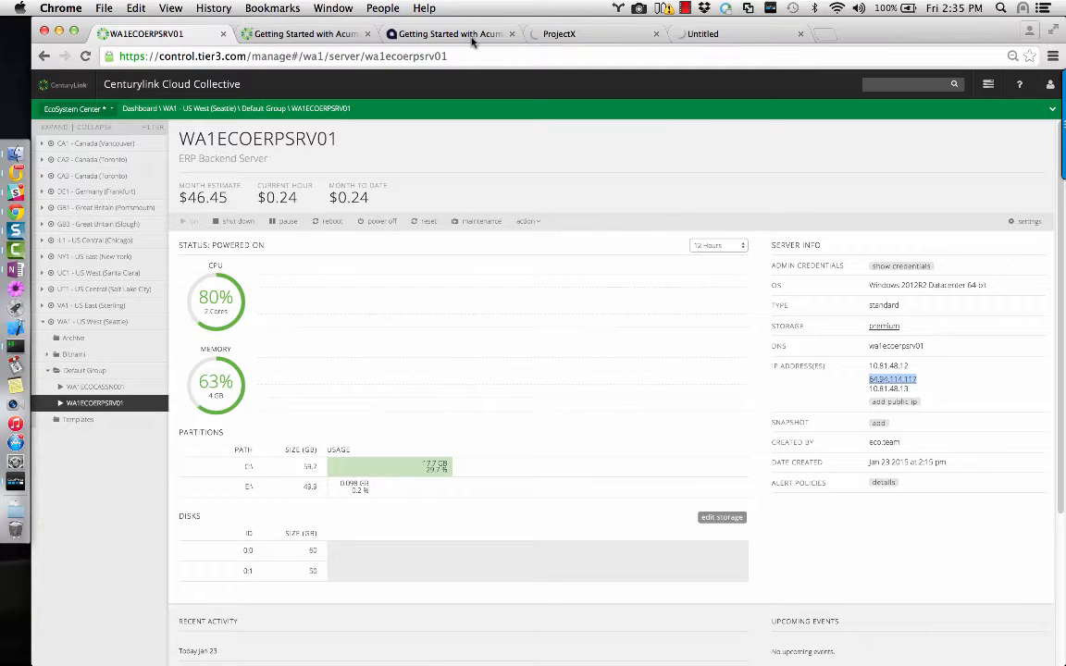
Show the Acumatica New York Company dashboard and dismiss Chrome's save-password bar.
click(560, 34)
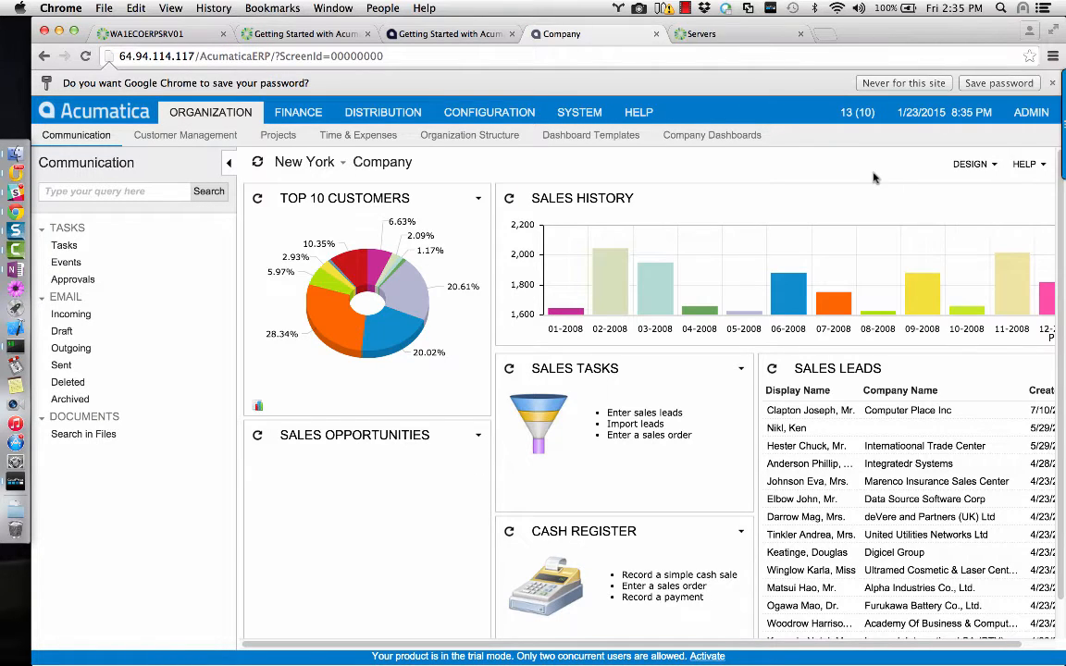
click(1052, 83)
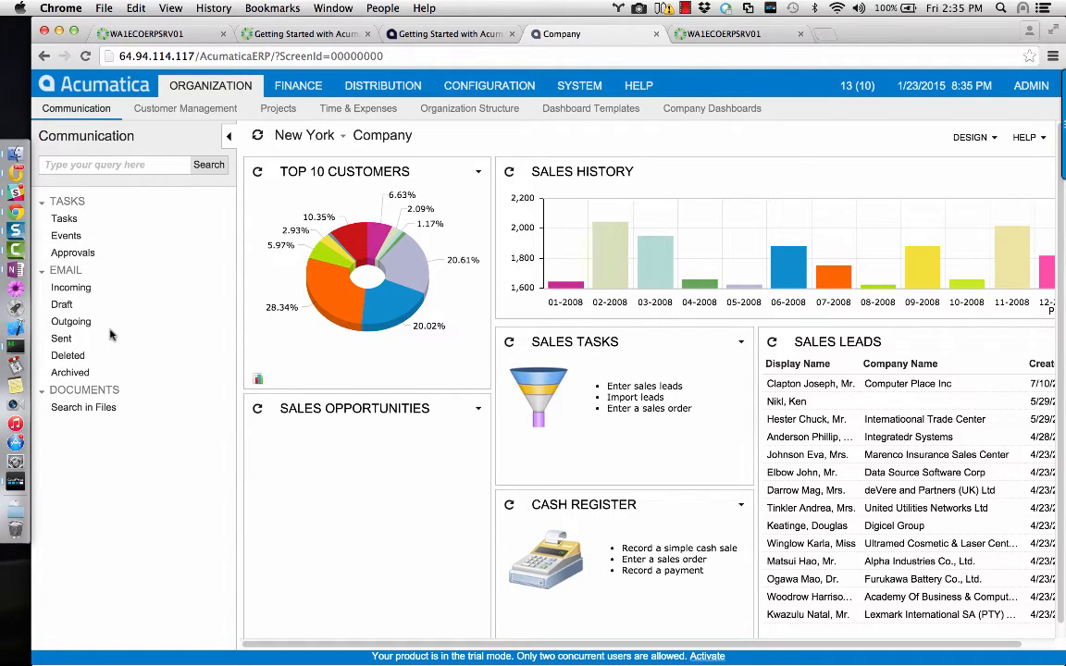
click(17, 248)
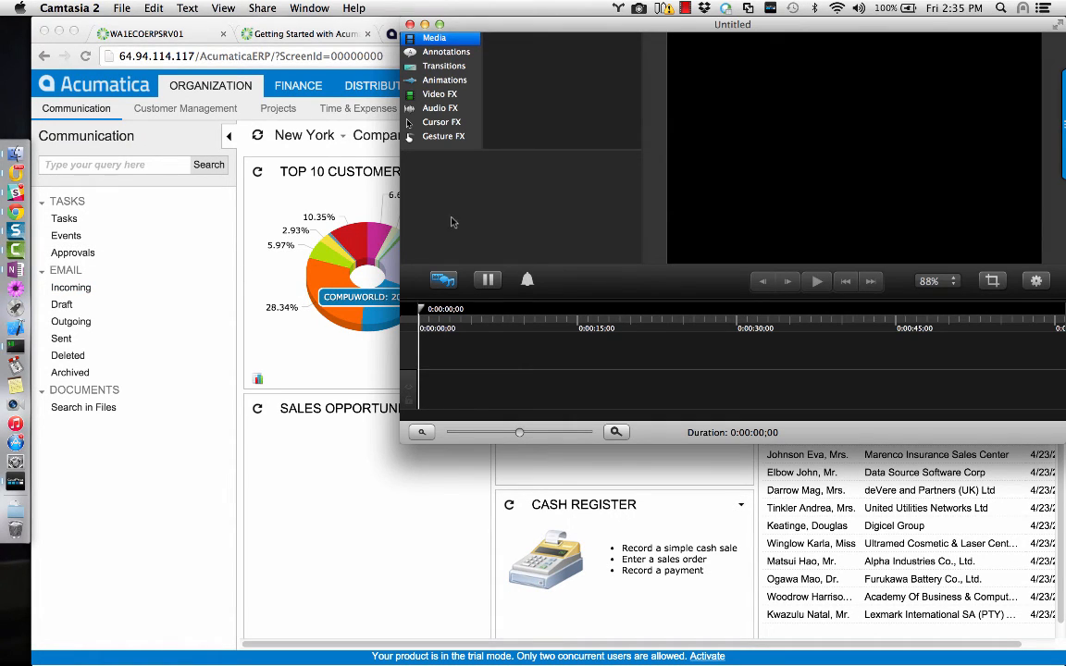